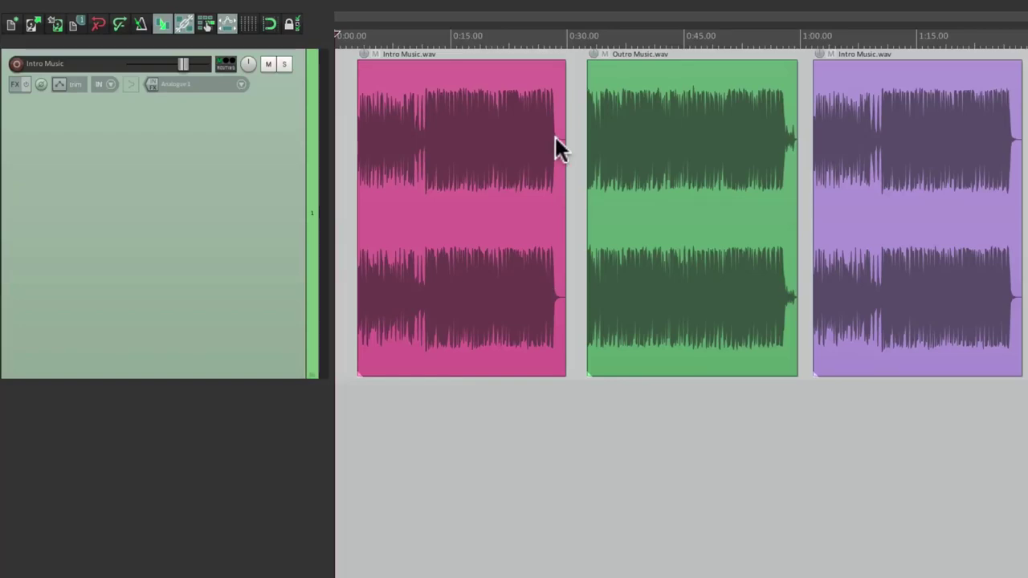
Switch the project timeline ruler to display Absolute Frames
right_click(555, 34)
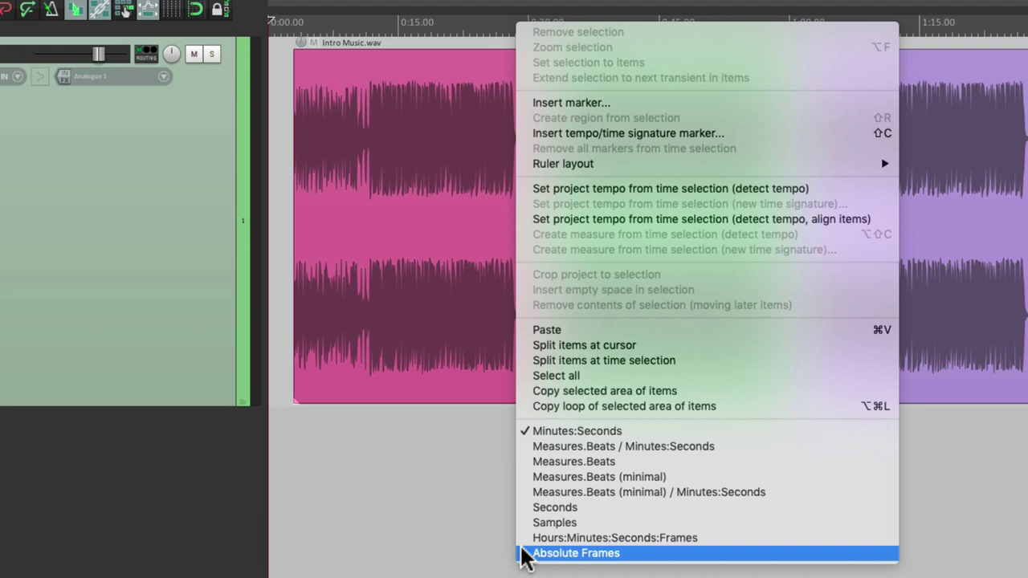
click(526, 552)
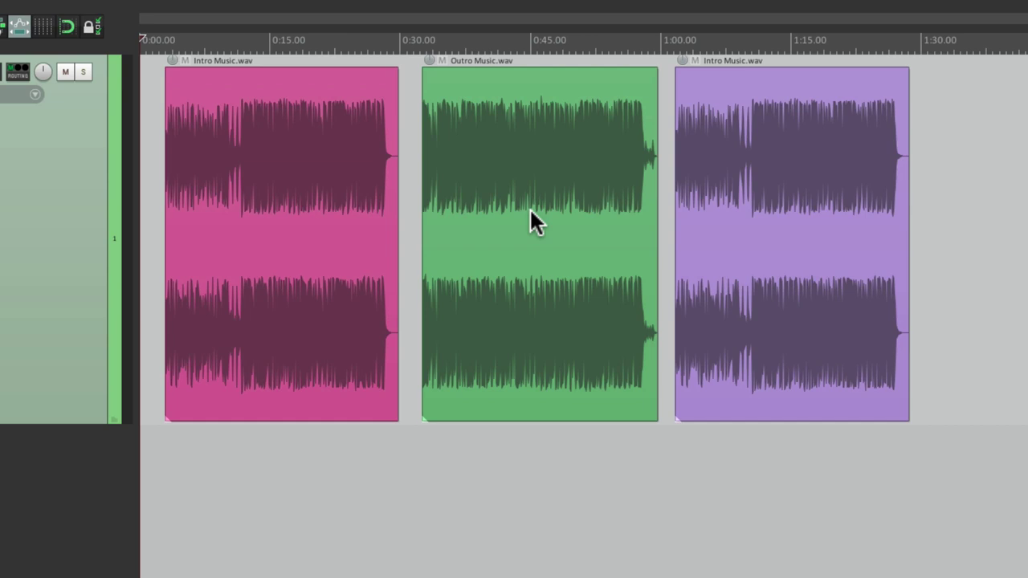
Make the start of Outro Music the project's 0:00 point in Project Settings
scroll(438, 258, up, 8)
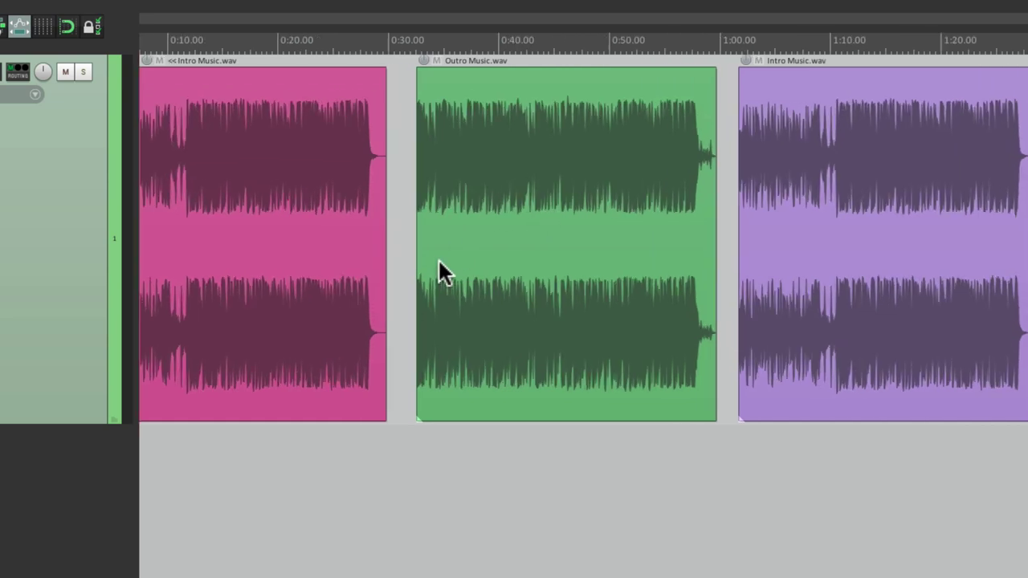
click(319, 136)
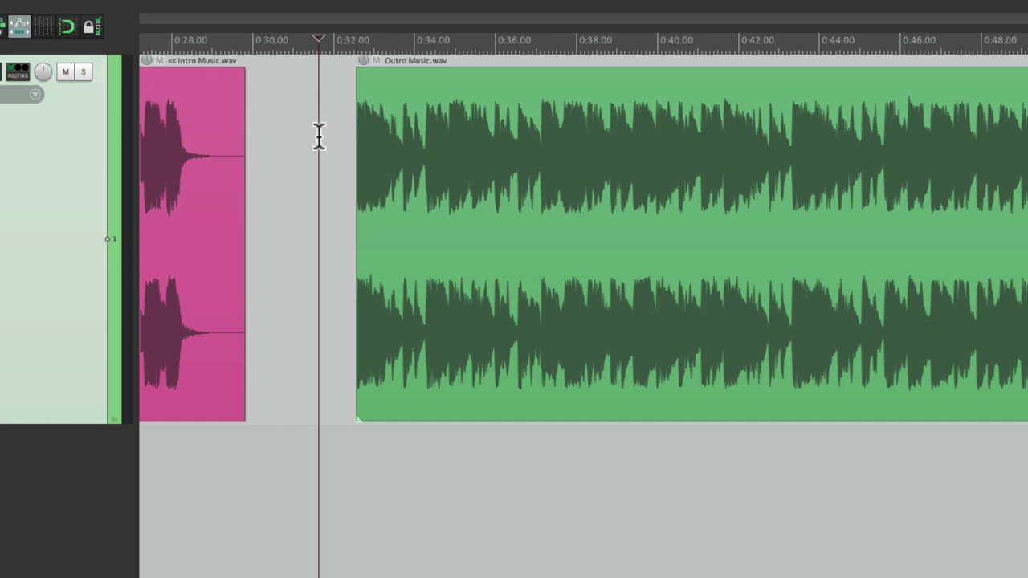
click(379, 134)
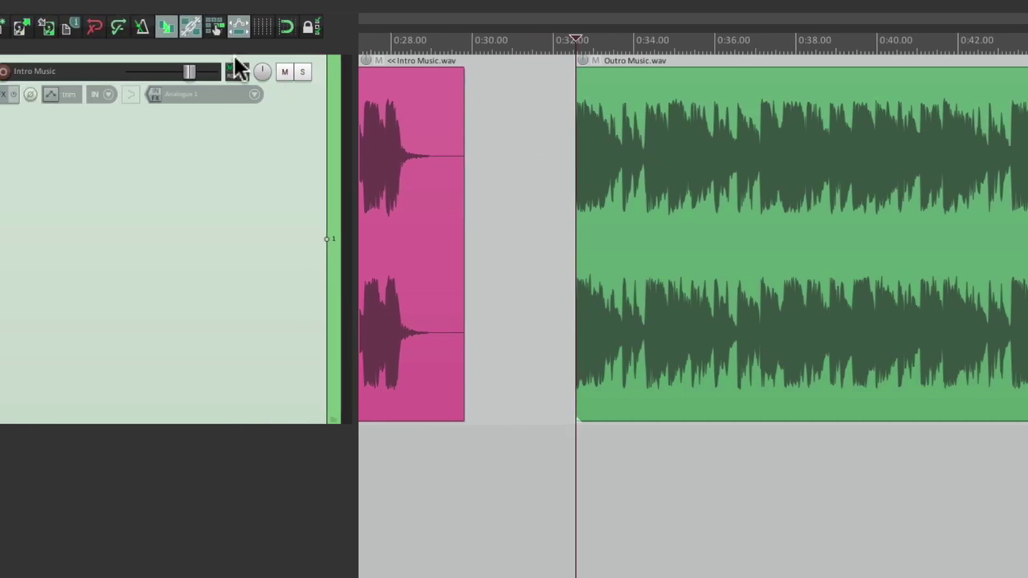
click(69, 29)
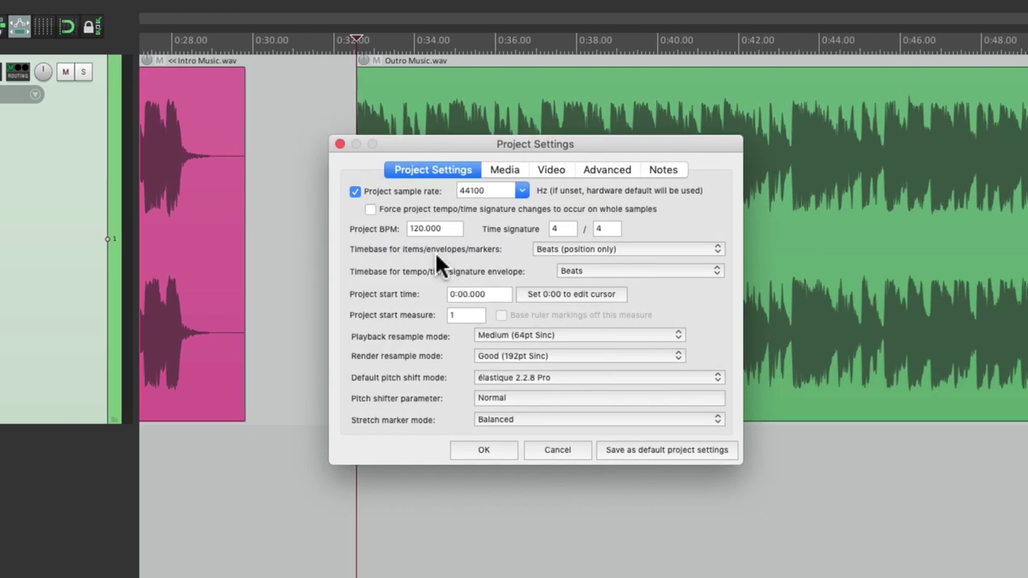
click(569, 298)
click(483, 449)
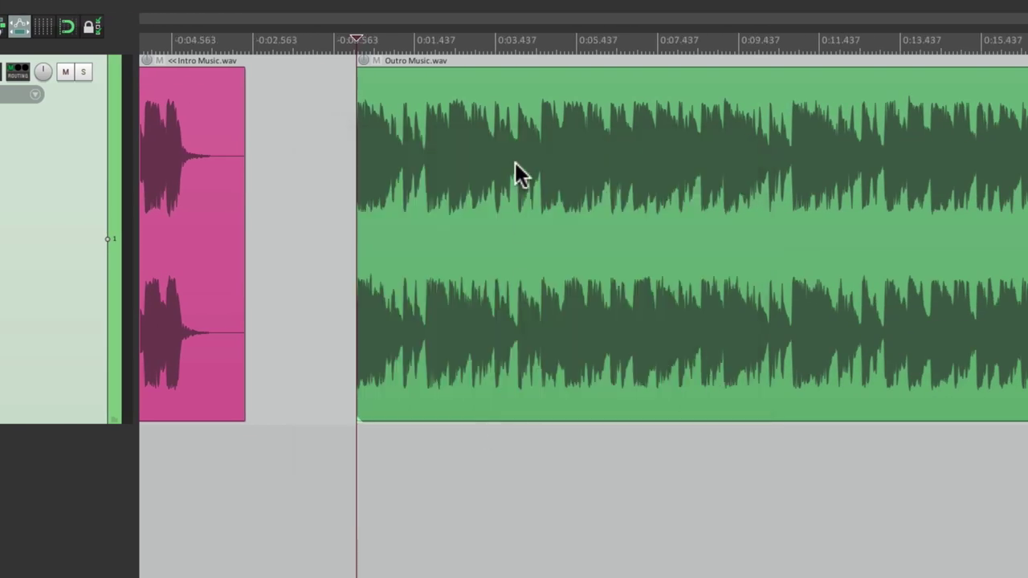
Zoom in and place the edit cursor about 10 seconds into Outro Music
scroll(494, 216, right, 5)
scroll(496, 215, up, 3)
scroll(554, 178, up, 5)
scroll(554, 177, up, 1)
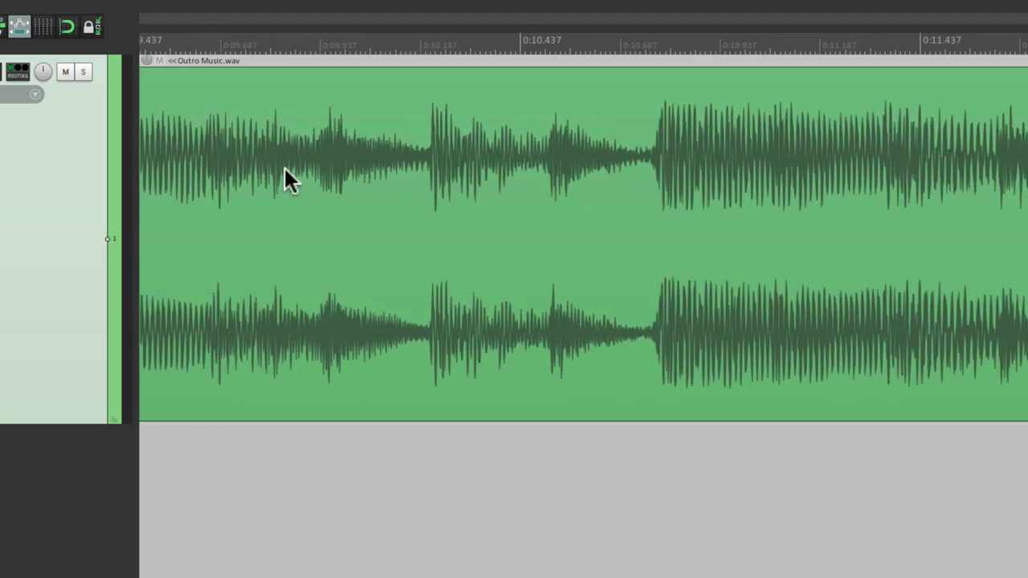
scroll(283, 167, up, 3)
click(520, 281)
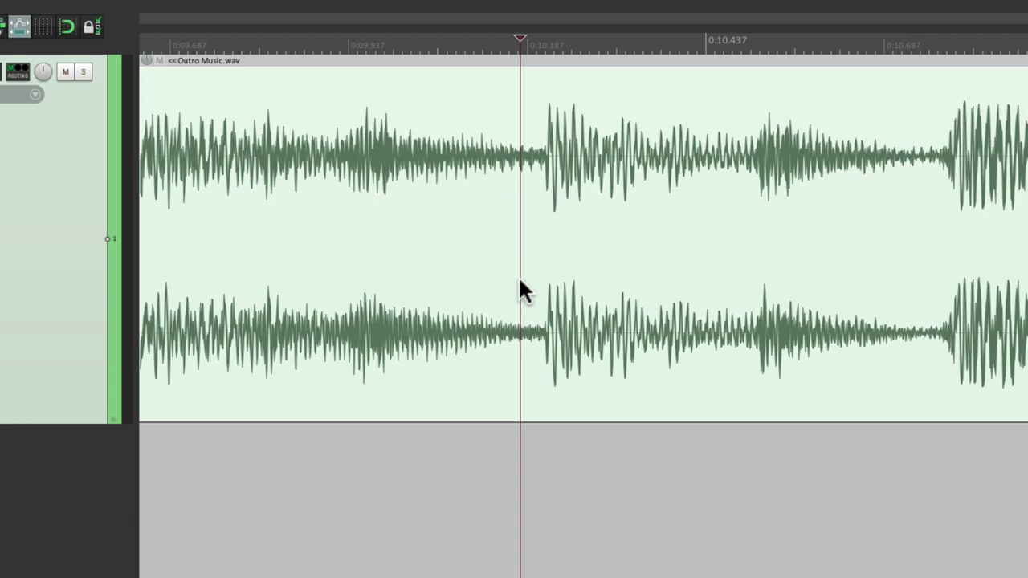
scroll(519, 287, down, 10)
scroll(464, 149, left, 3)
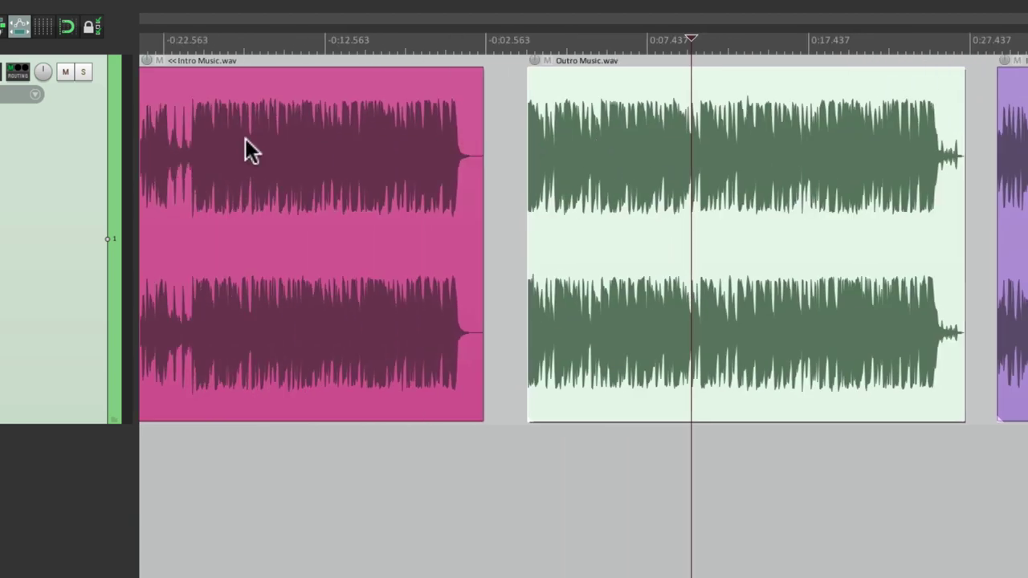
scroll(370, 190, down, 4)
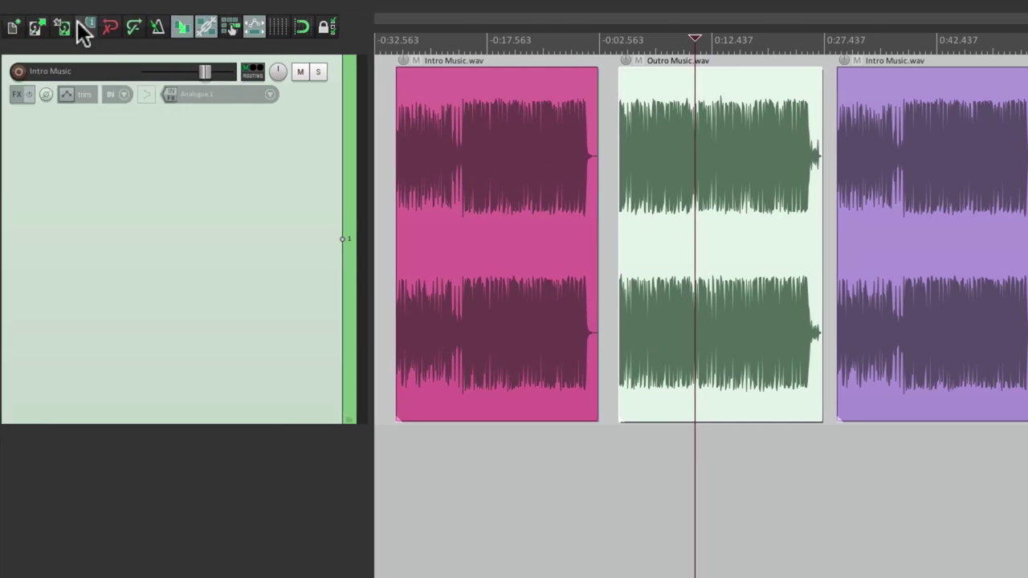
Reset the project start time to 0 in Project Settings
click(131, 31)
click(536, 294)
key(super+a)
text(0)
click(527, 447)
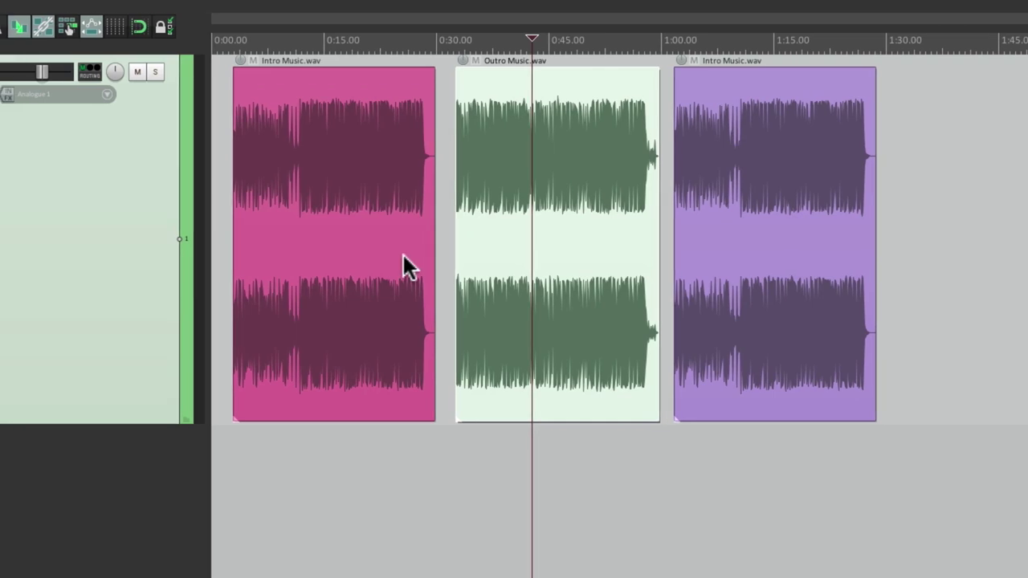
Place the edit cursor around 0:30.6 and select the Outro Music item
scroll(420, 183, up, 5)
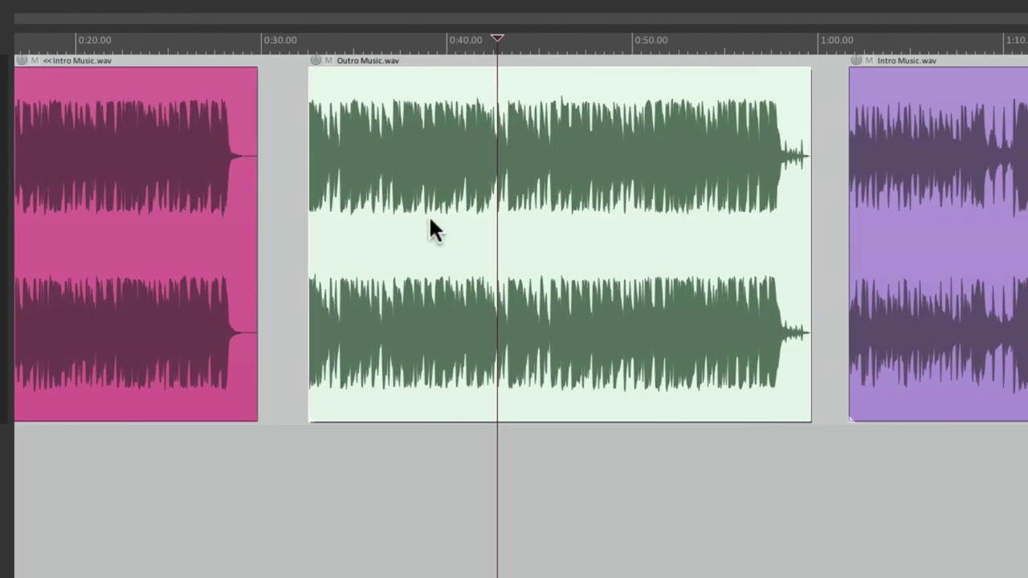
click(297, 160)
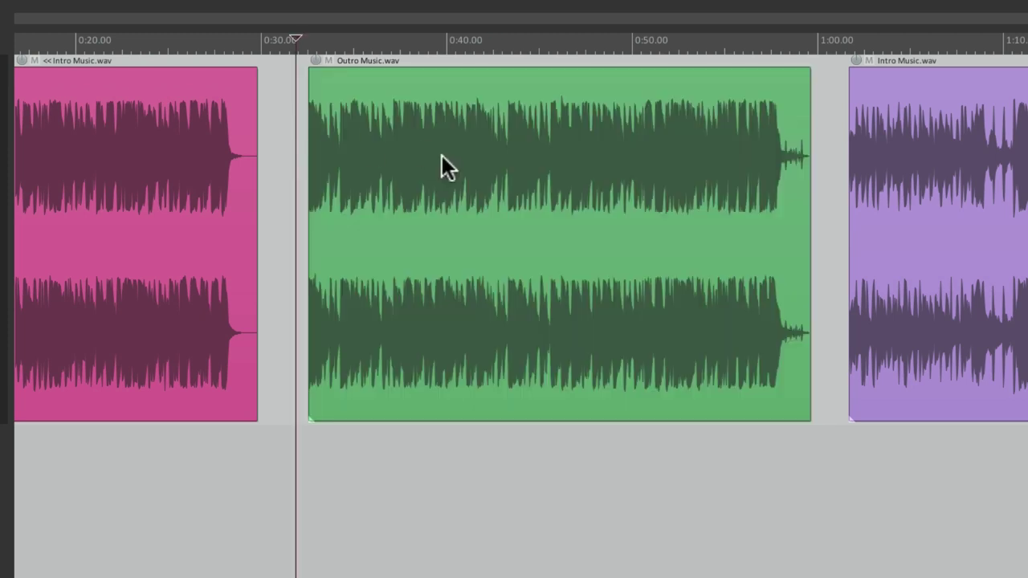
click(400, 118)
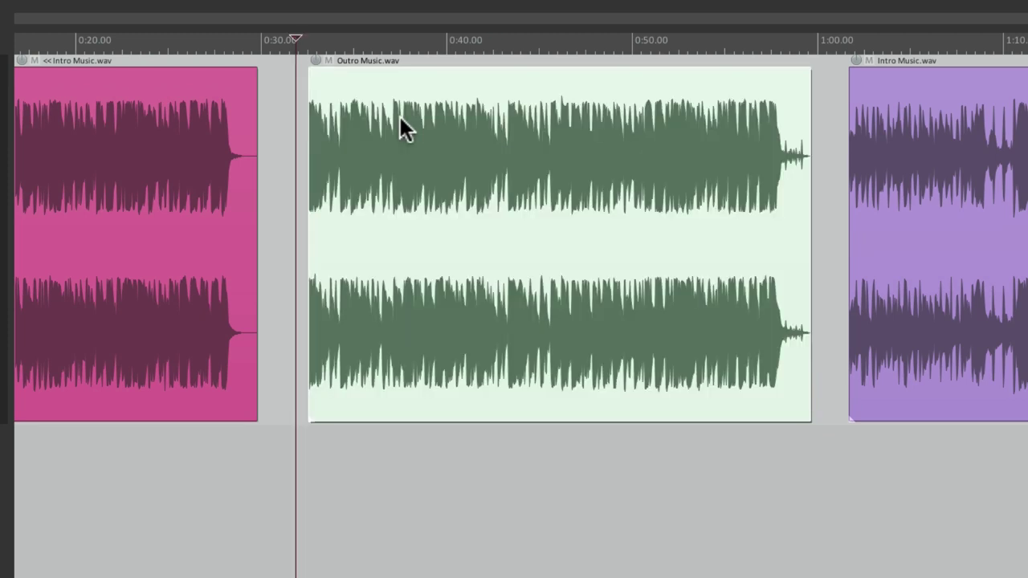
Turn on the Item time ruler for Outro Music.wav via Item settings > Display item ruler
right_click(646, 90)
mouse_move(651, 103)
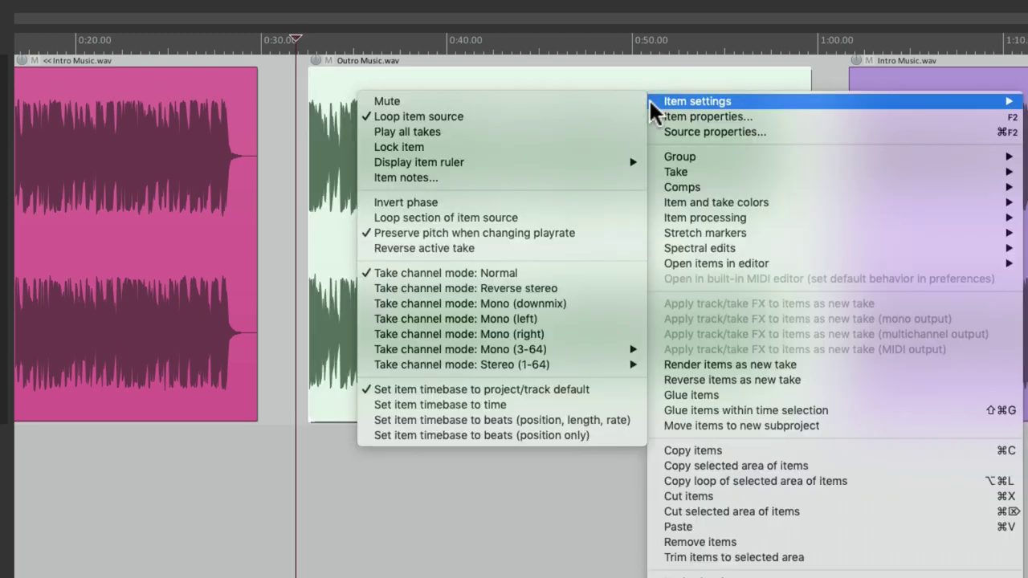
mouse_move(539, 166)
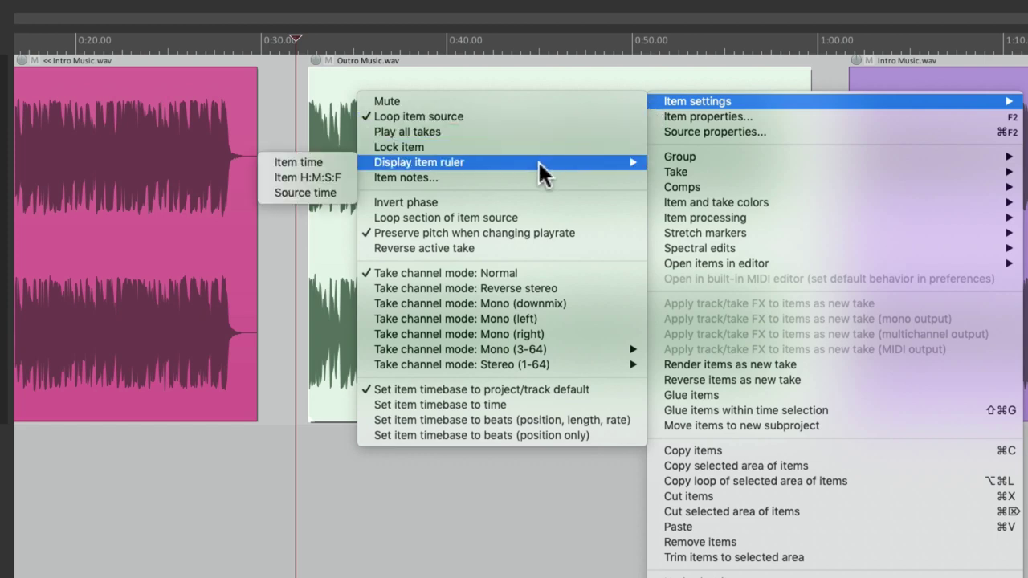
click(338, 161)
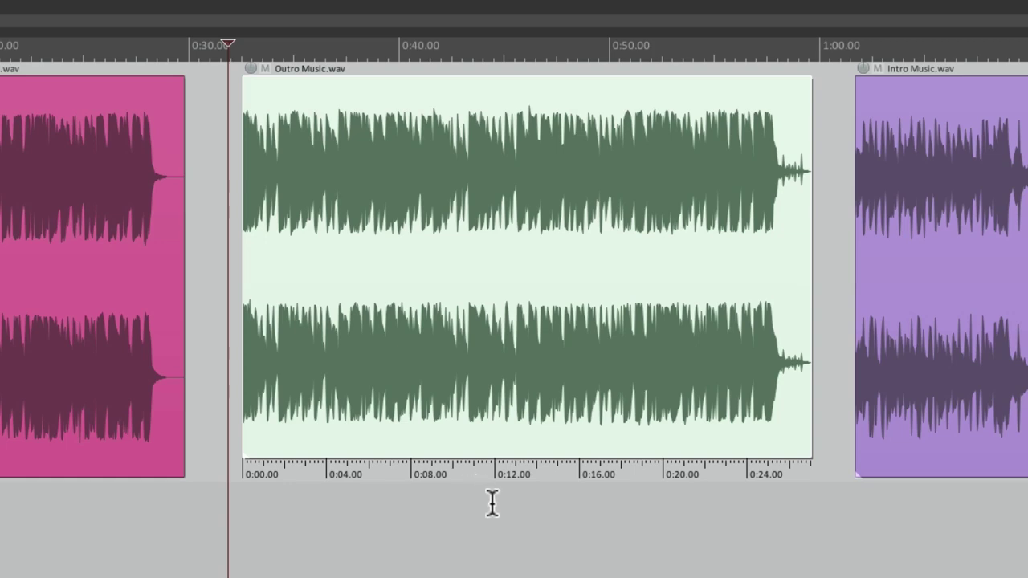
Move the edit cursor to item times 0:10.00, 0:10.85, then 0:09.0 on Outro's ruler
scroll(491, 503, up, 5)
scroll(363, 550, up, 4)
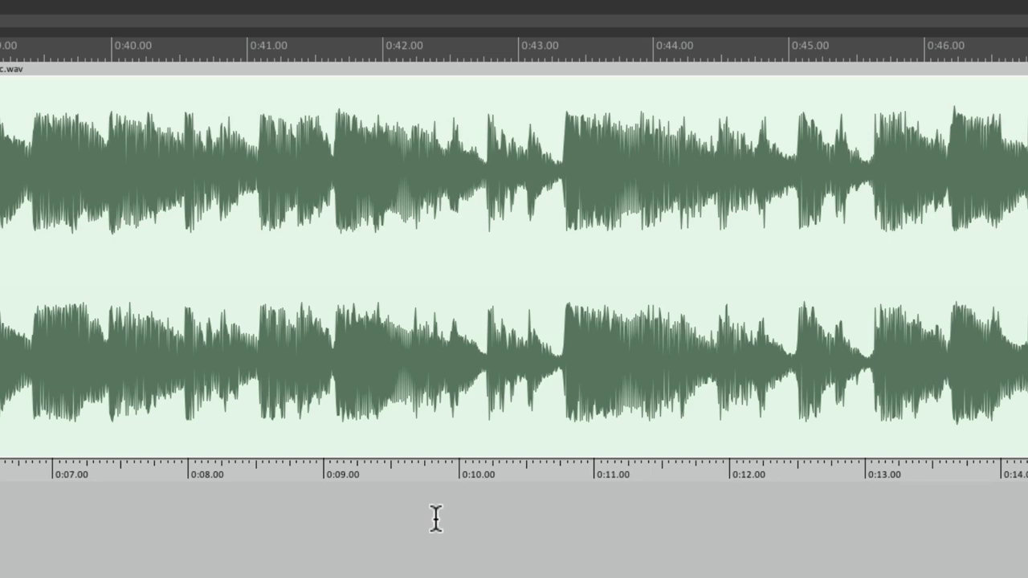
scroll(509, 276, up, 5)
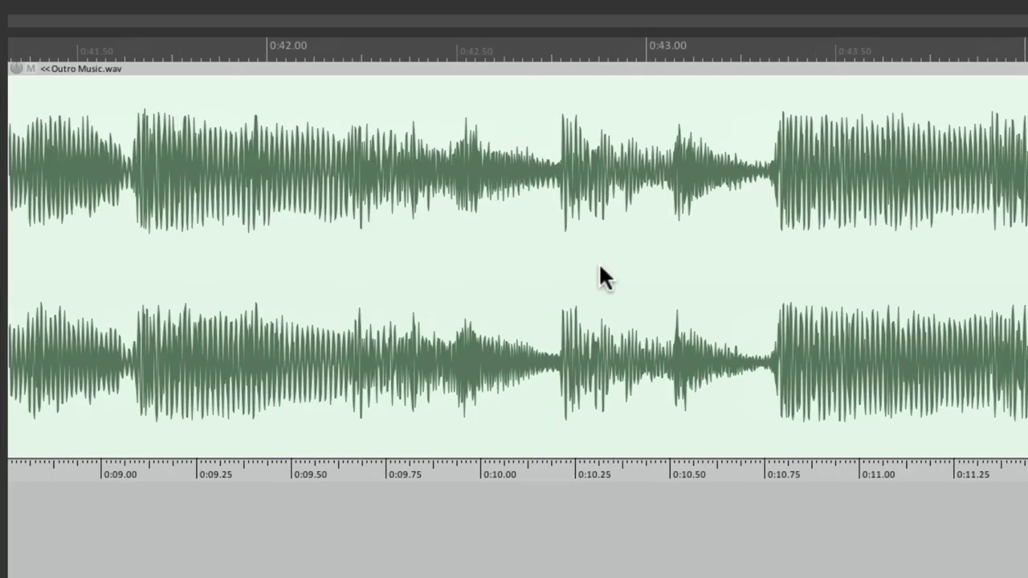
click(481, 353)
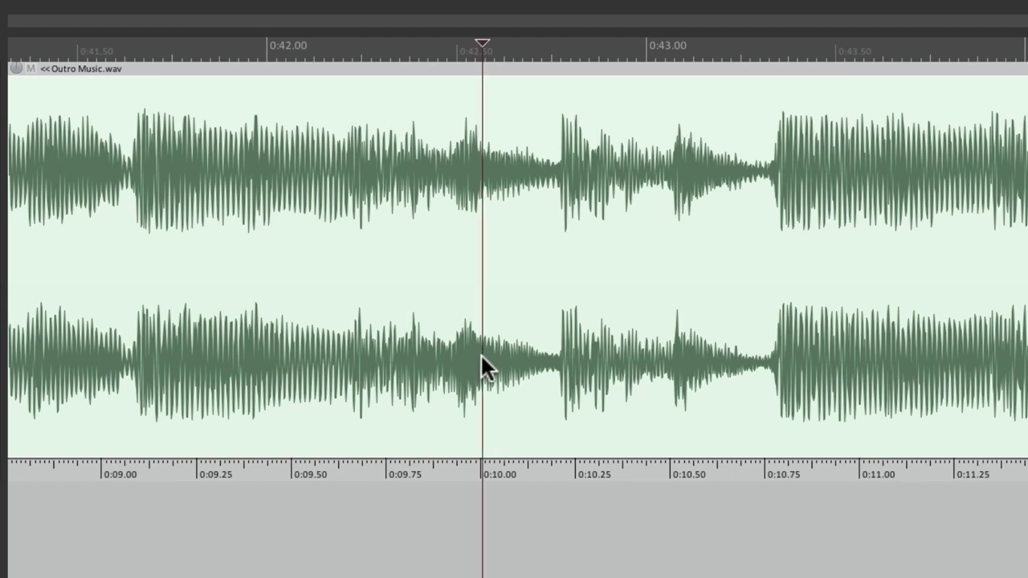
click(854, 390)
scroll(562, 381, left, 5)
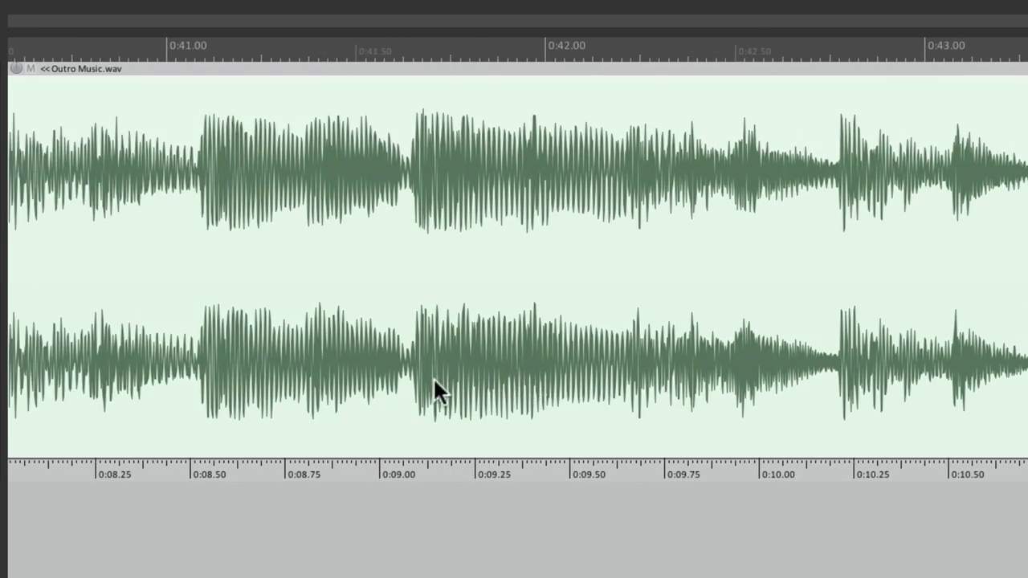
click(380, 391)
scroll(523, 358, down, 6)
scroll(524, 348, down, 3)
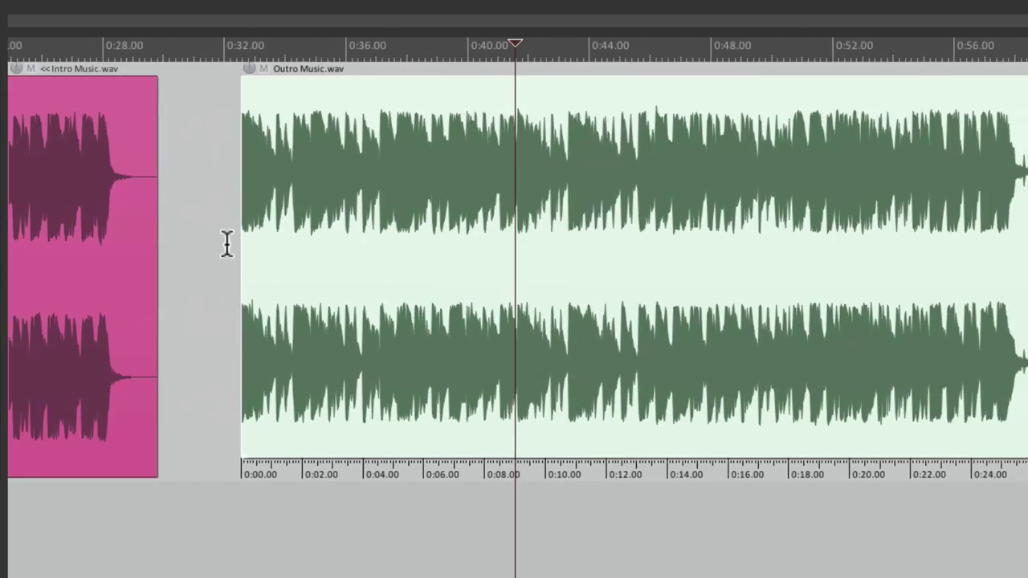
Trim Outro Music's left edge back and forth until it starts at 0:32.333
click(220, 201)
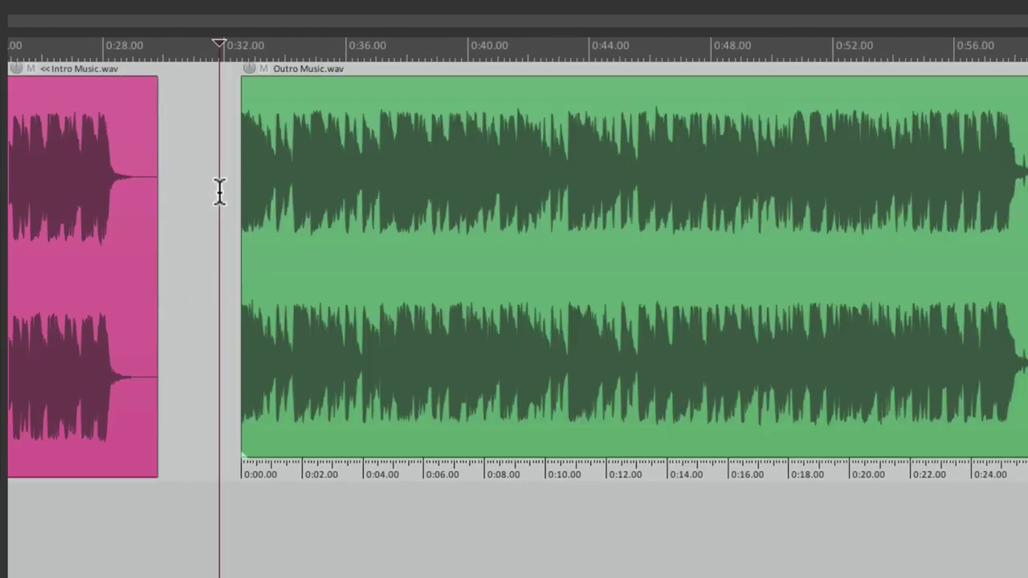
scroll(228, 291, up, 4)
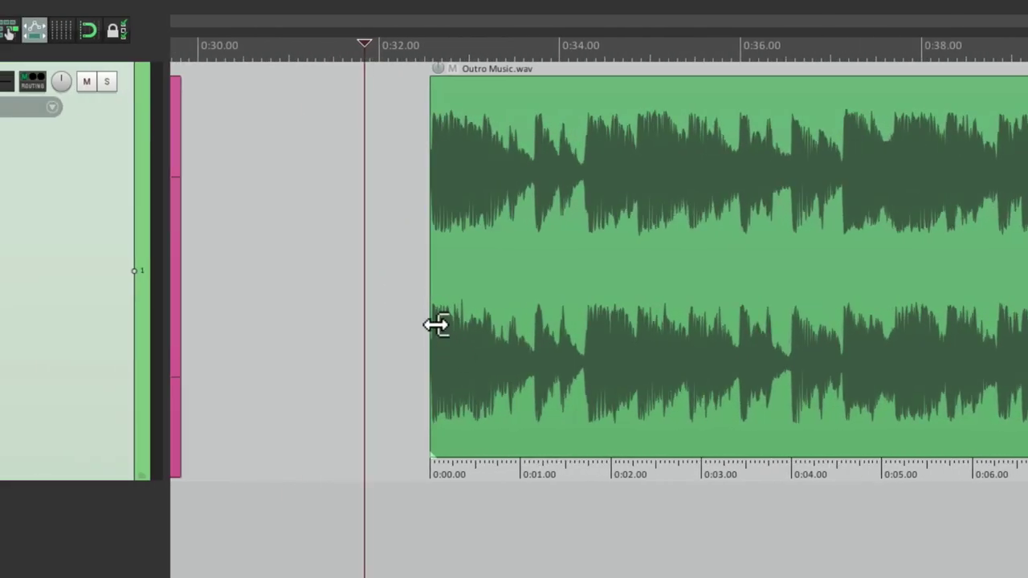
drag(429, 284, 719, 277)
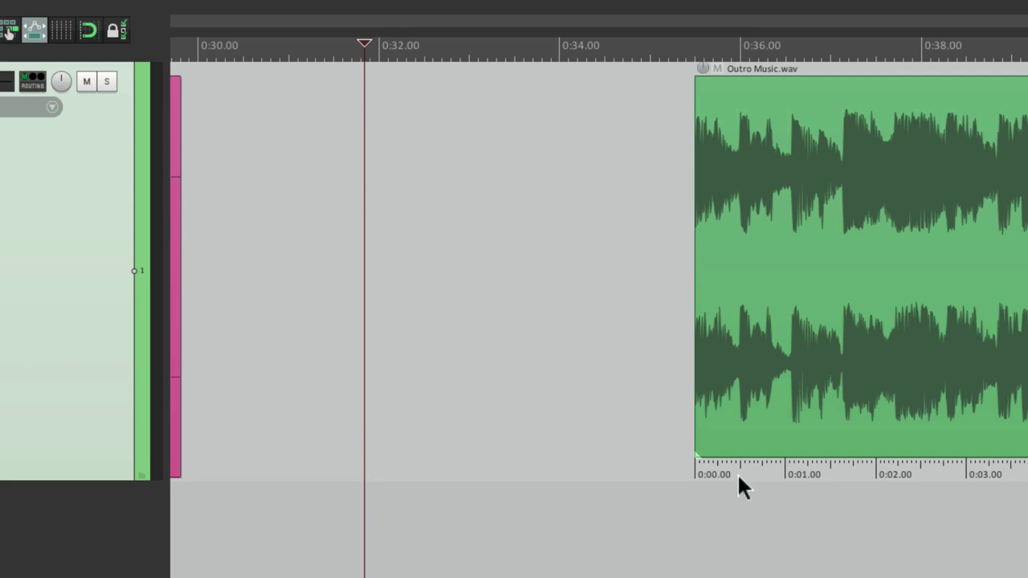
drag(694, 356, 254, 337)
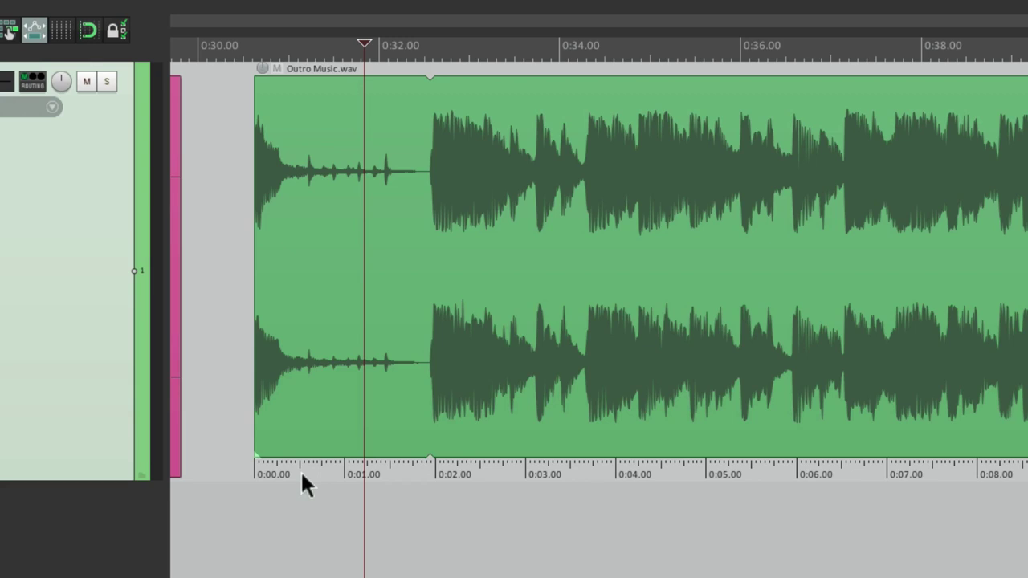
drag(254, 404, 426, 372)
scroll(676, 297, down, 5)
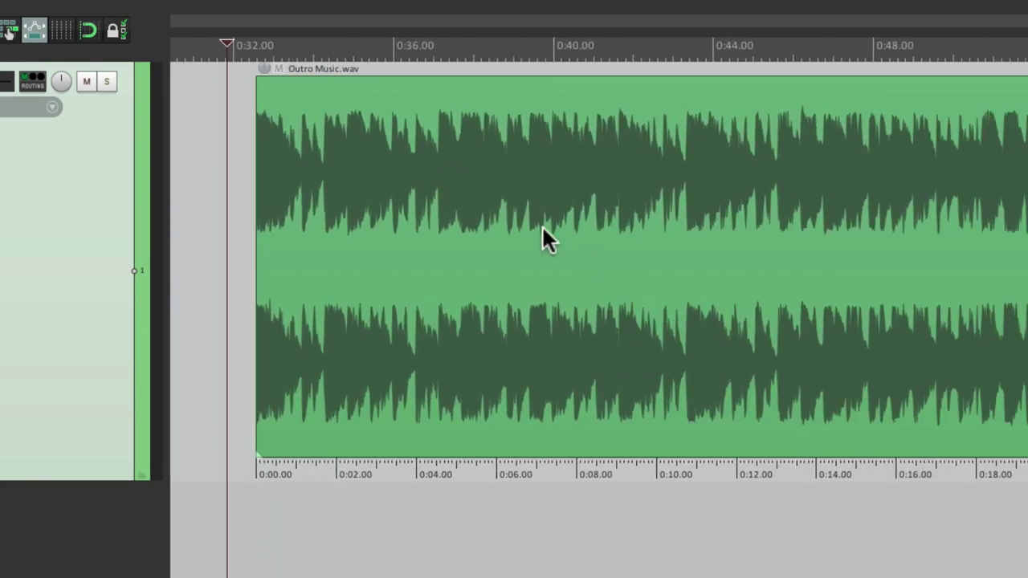
Switch the Outro item ruler to Item H:M:S:F
right_click(831, 136)
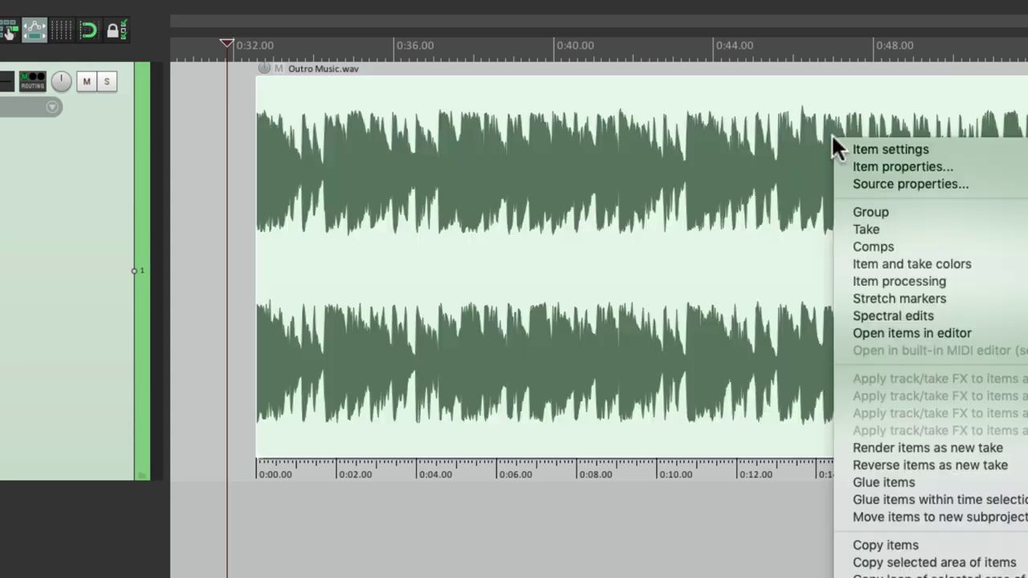
mouse_move(851, 149)
mouse_move(548, 219)
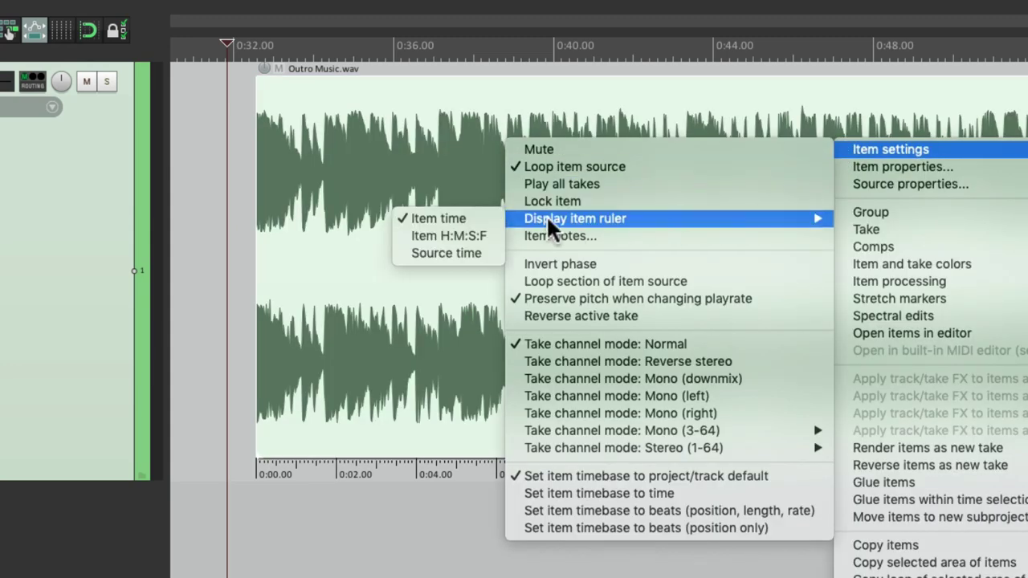
click(491, 234)
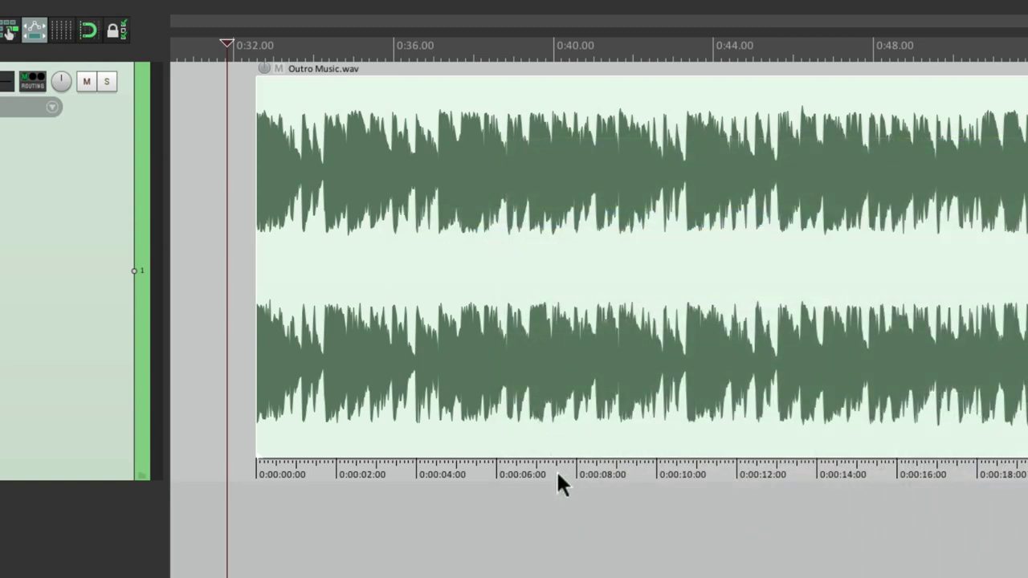
Switch the Outro item ruler to Source time
right_click(863, 152)
mouse_move(872, 162)
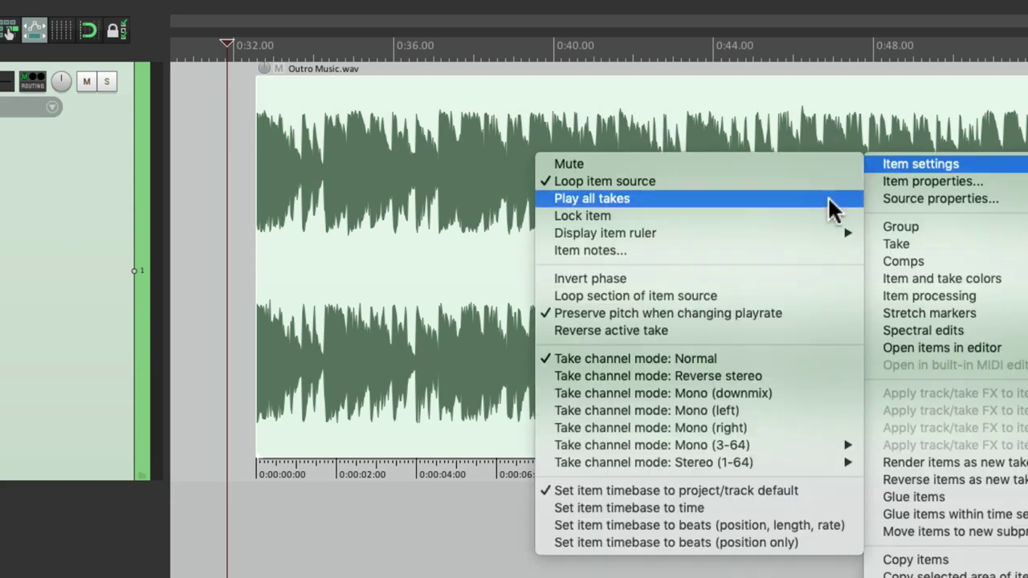
mouse_move(799, 233)
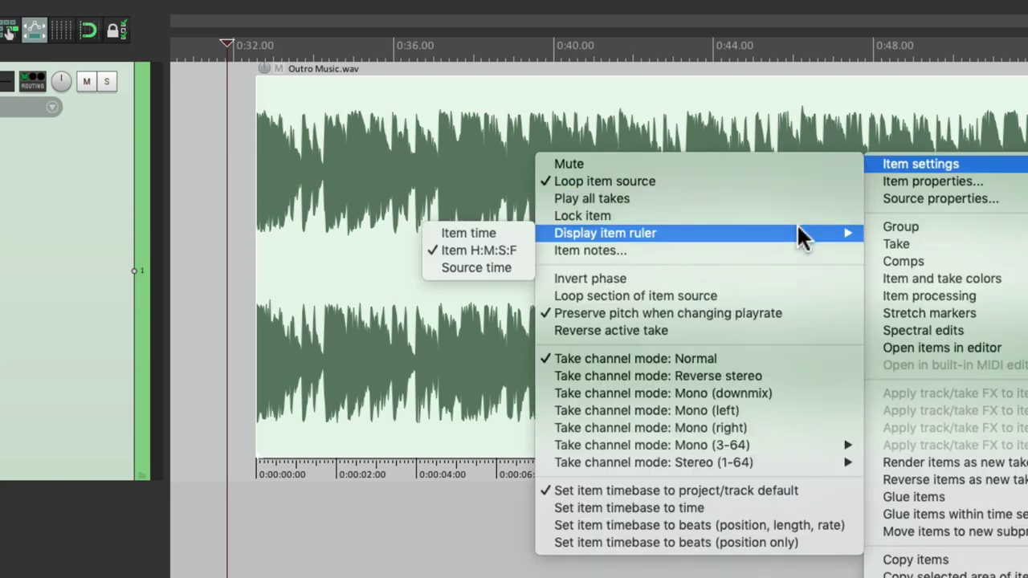
click(520, 263)
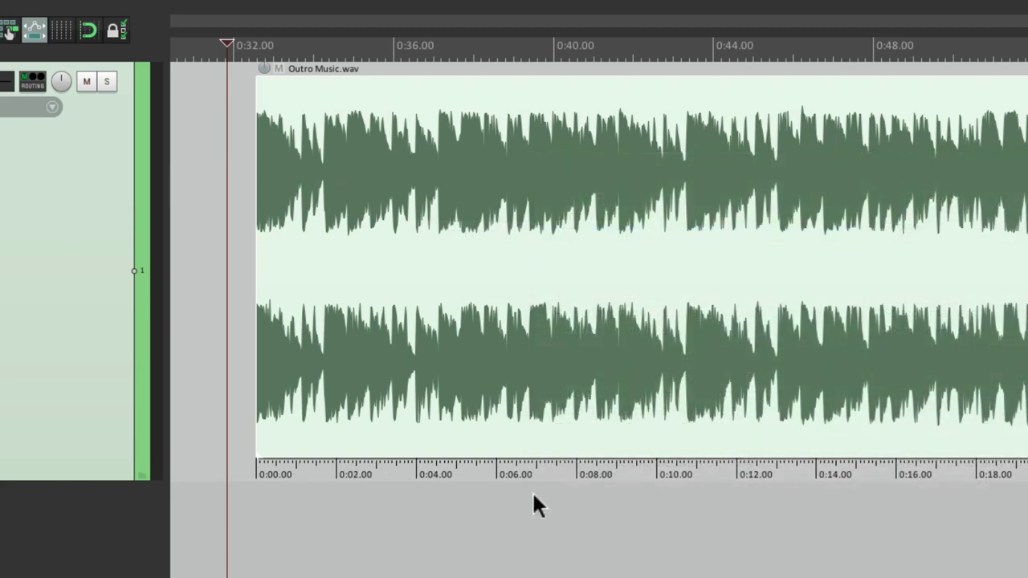
Uncheck Item time under Display item ruler for Outro Music.wav
scroll(522, 498, down, 5)
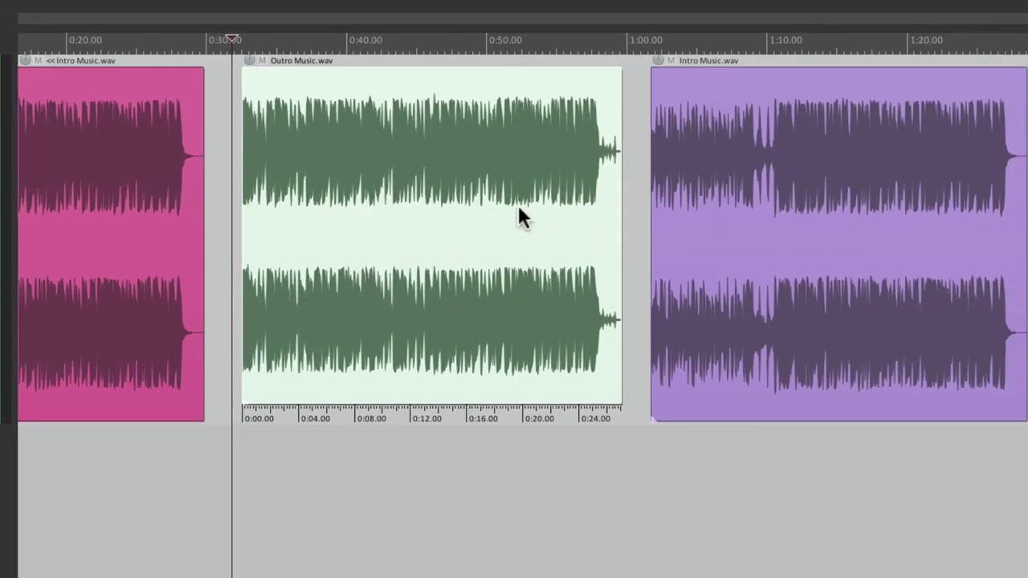
right_click(558, 114)
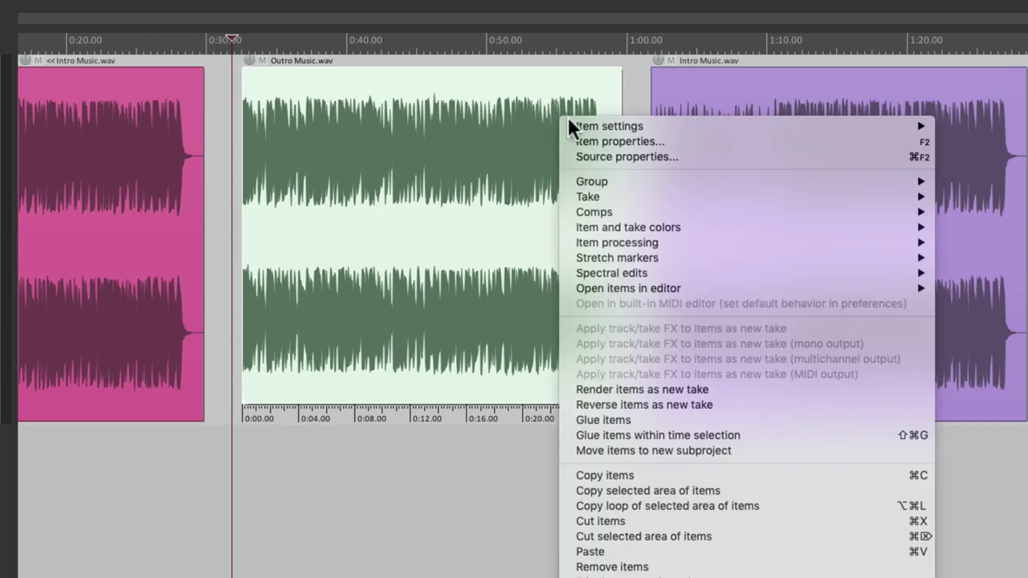
mouse_move(570, 126)
mouse_move(474, 187)
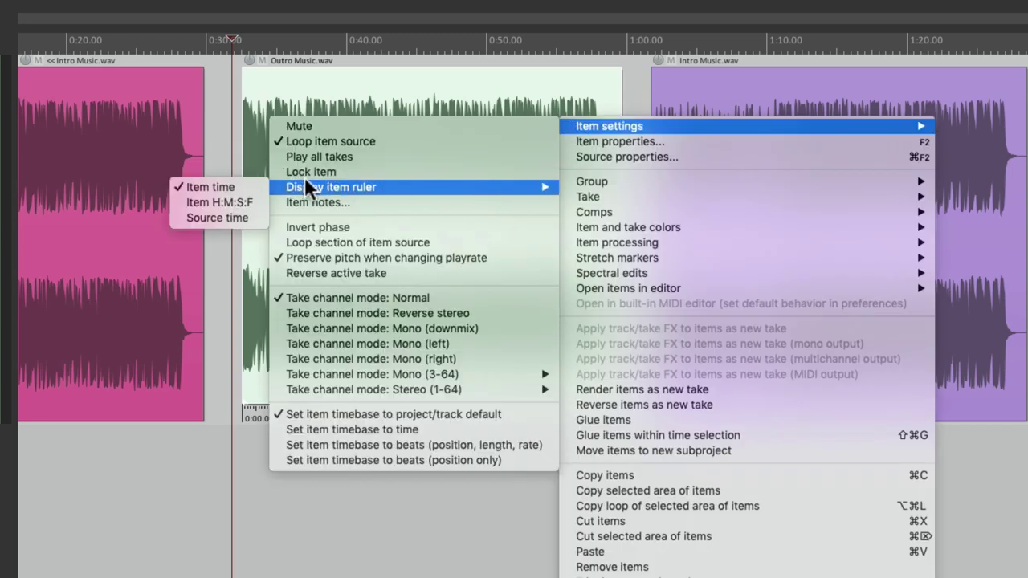
click(259, 185)
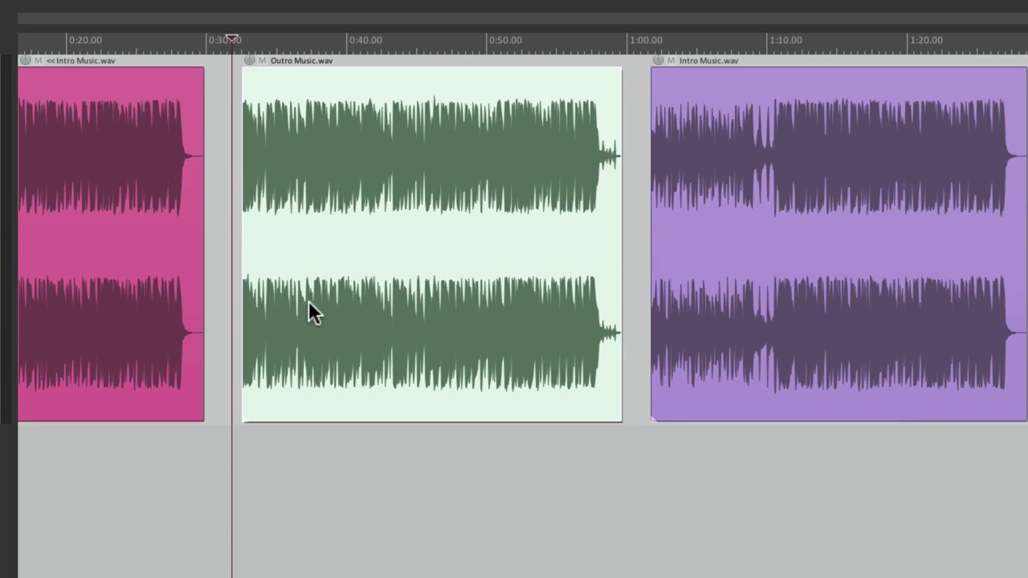
Jump the edit cursor 10 seconds ahead using the Cmd+J prompt with +10
scroll(308, 300, up, 4)
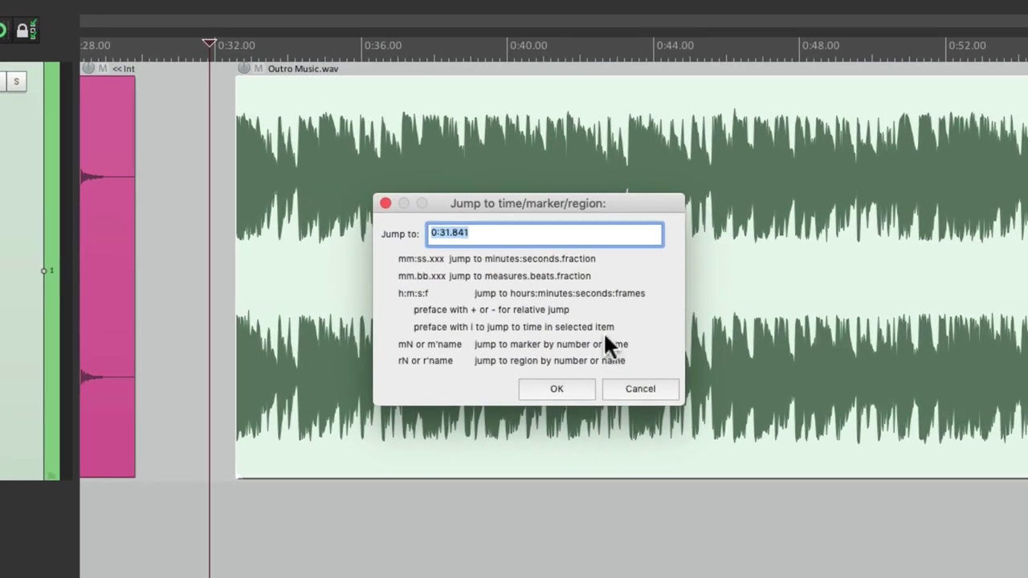
click(622, 388)
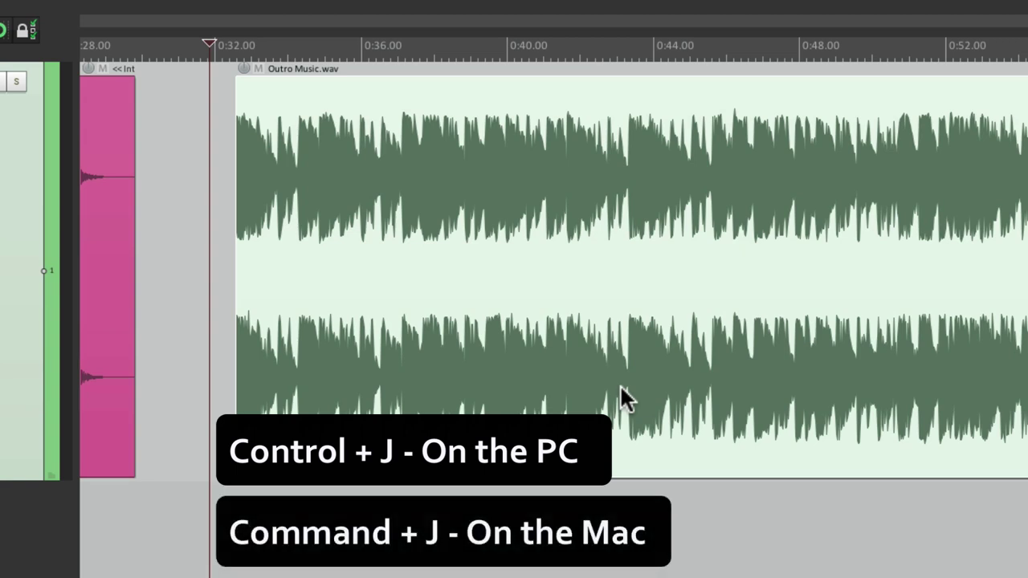
key(super+j)
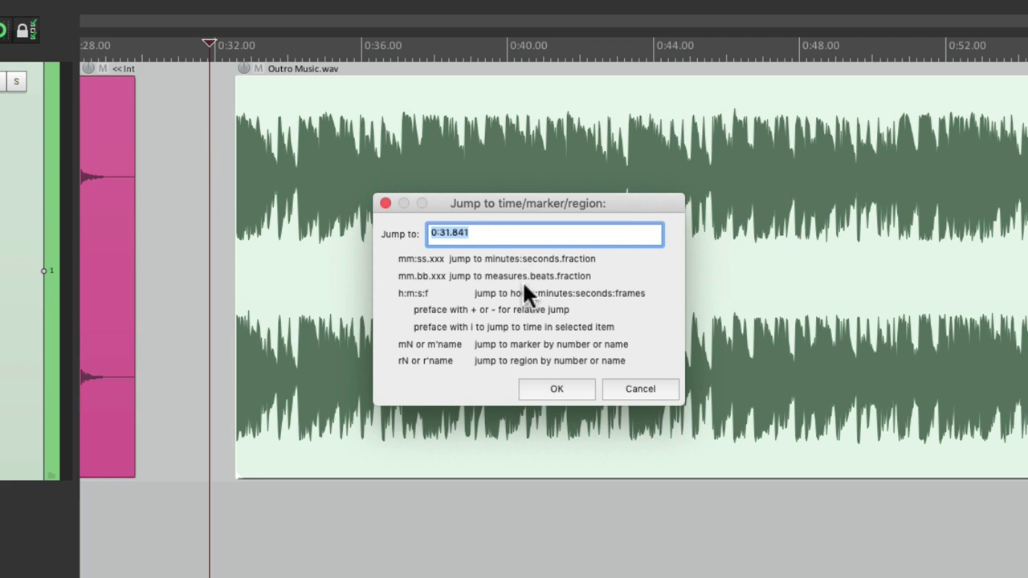
text(+10)
click(555, 382)
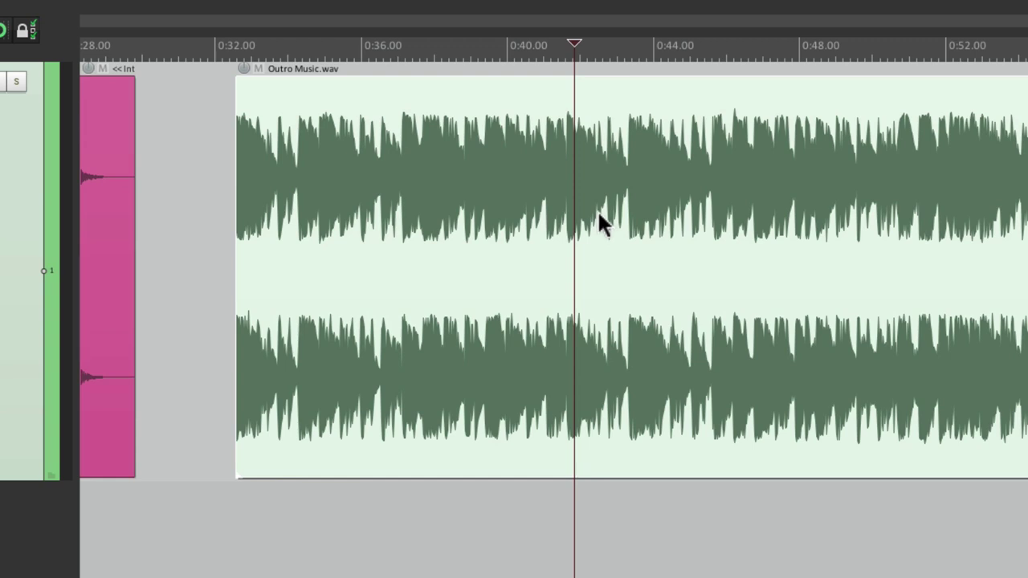
Place the edit cursor exactly +10 seconds after Outro Music.wav's start
click(194, 224)
key(Tab)
key(super+j)
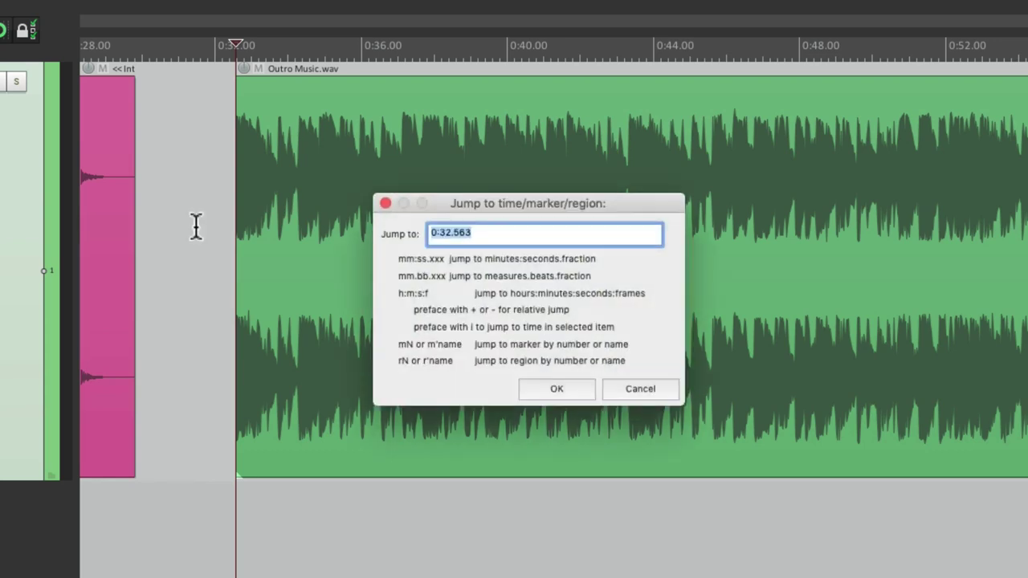
text(+10)
key(Return)
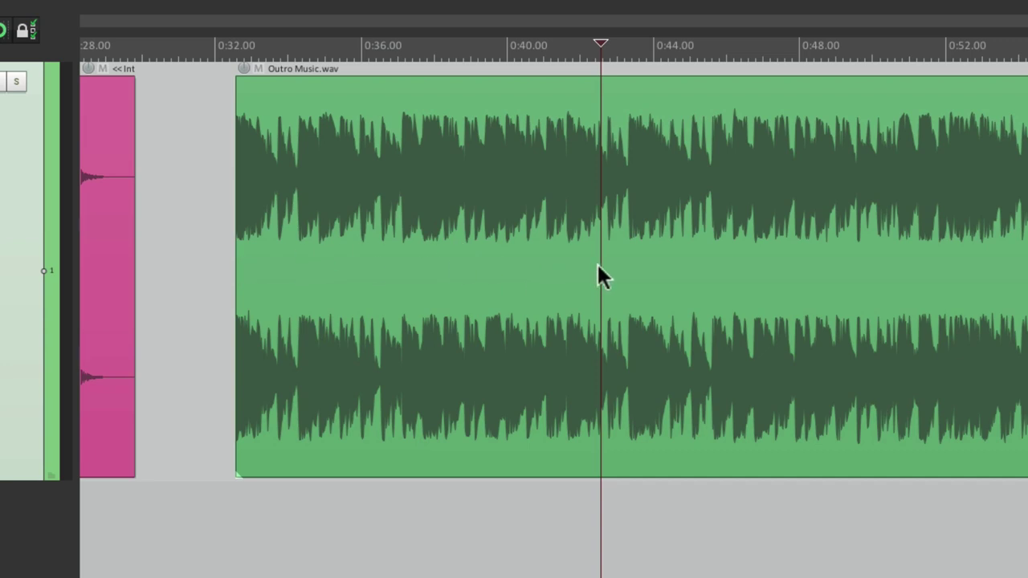
Re-enable the Item time ruler on Outro Music.wav
right_click(902, 112)
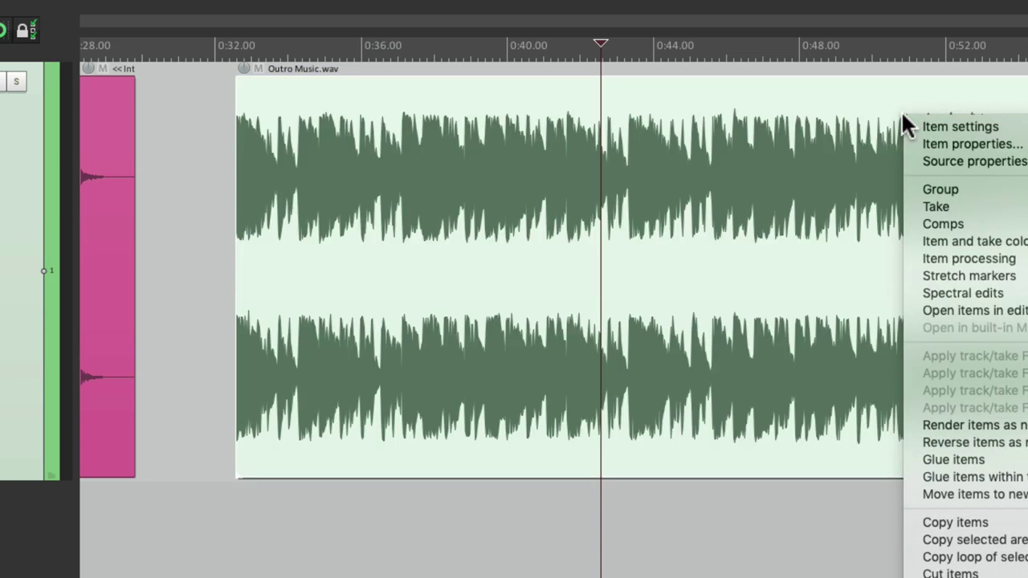
mouse_move(915, 126)
mouse_move(781, 196)
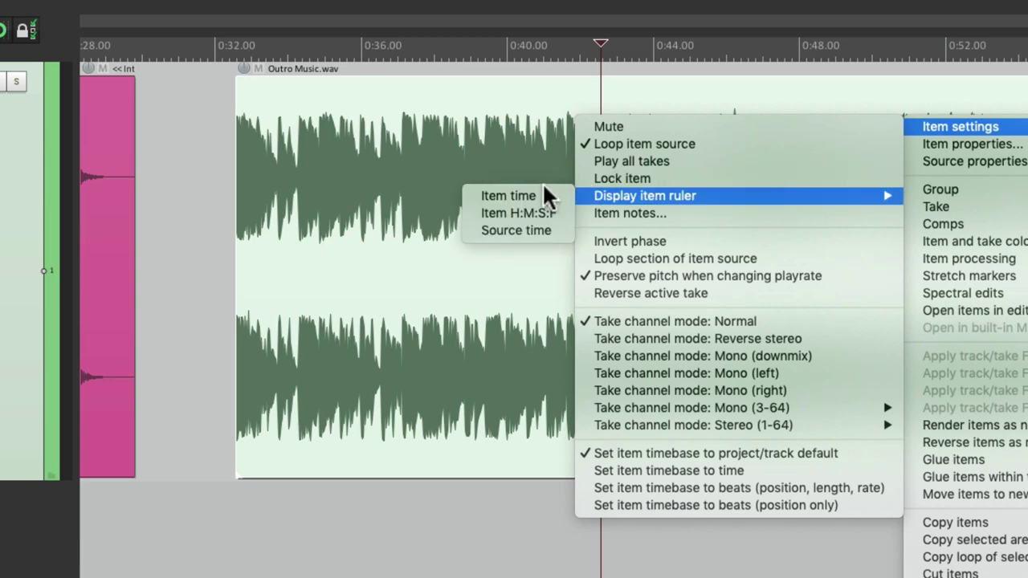
click(514, 195)
scroll(601, 403, up, 5)
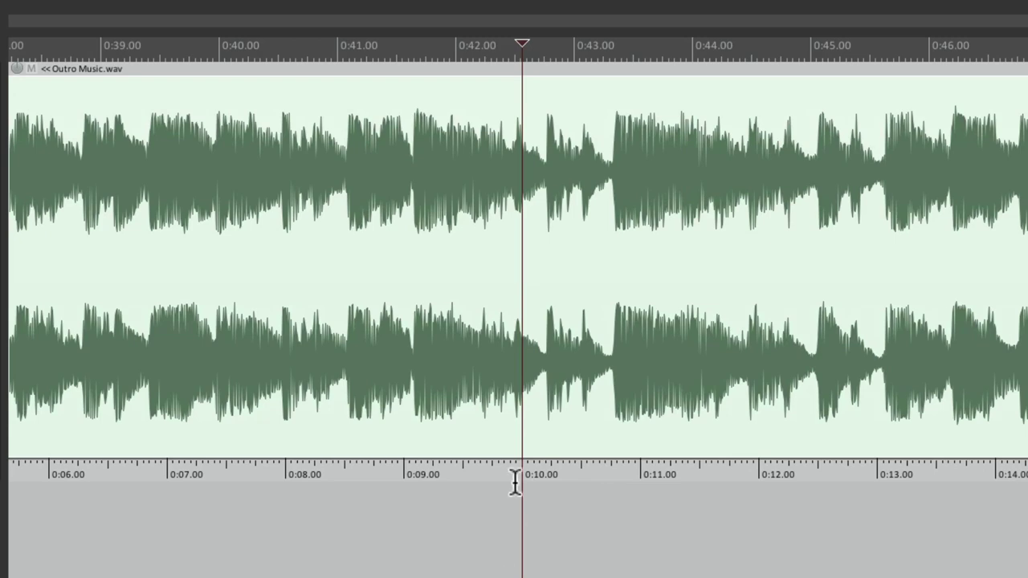
scroll(514, 482, down, 5)
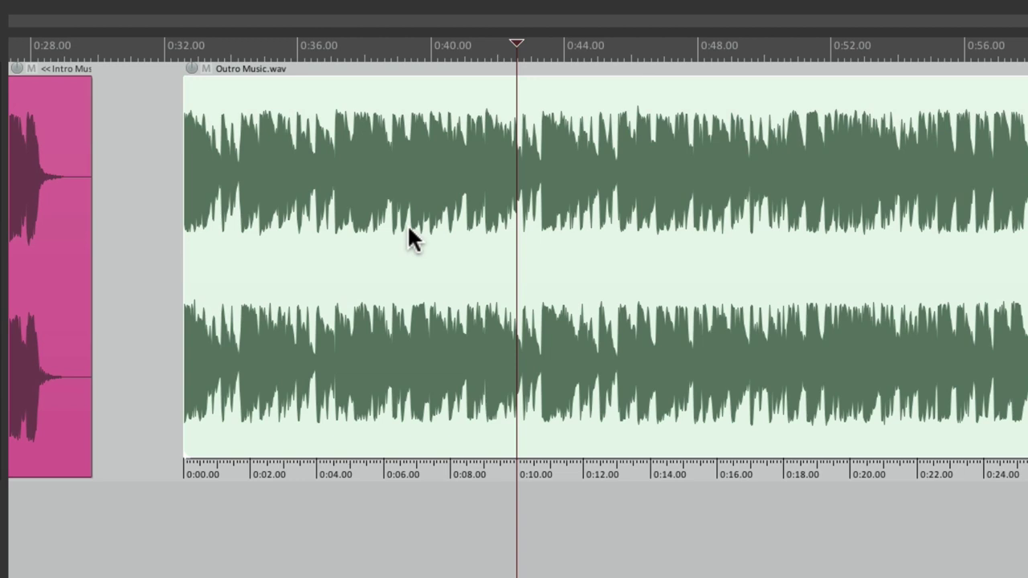
Jump the edit cursor 10 seconds into the Outro Music item using item-relative time i10
click(151, 183)
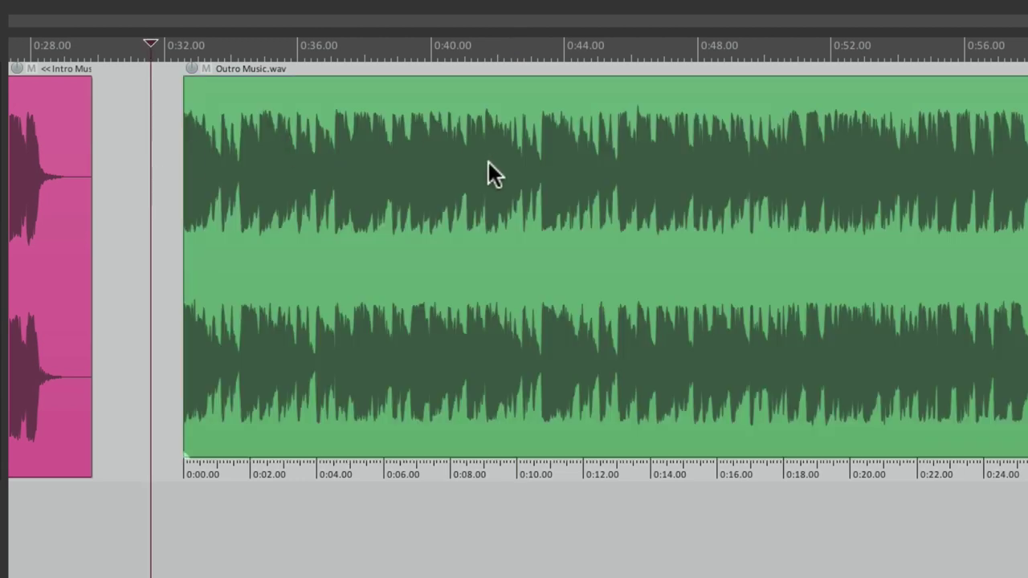
click(456, 132)
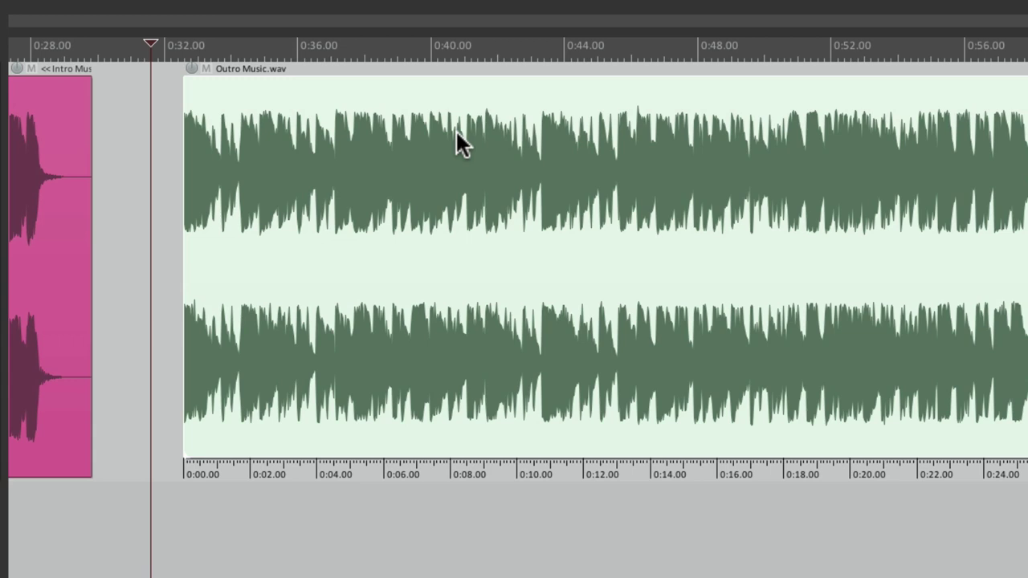
key(super+j)
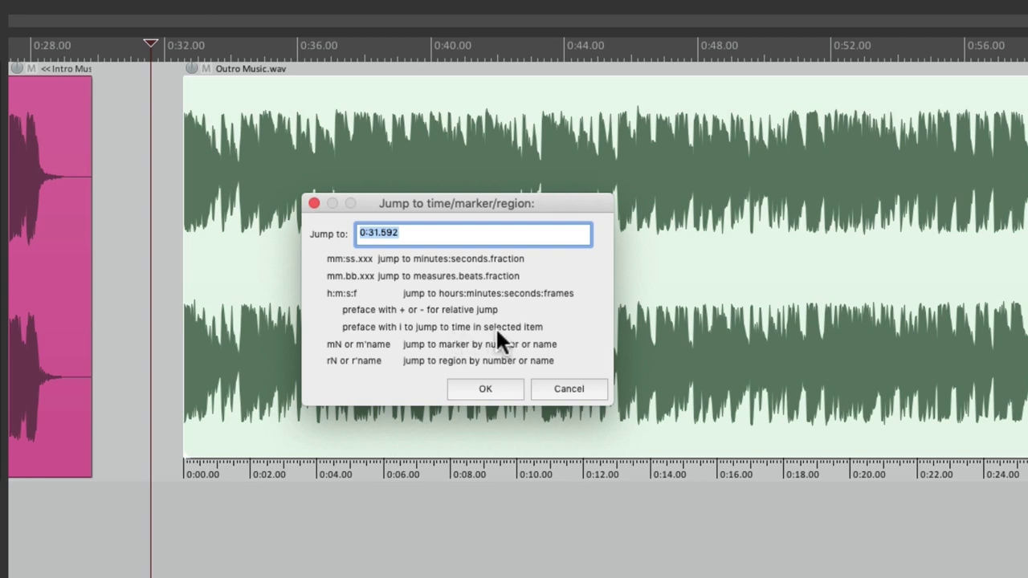
key(BackSpace)
text(i10)
key(Return)
Jump the cursor to i40 inside the second Intro Music item, landing near 1:12
scroll(581, 372, up, 3)
scroll(474, 299, down, 4)
scroll(414, 193, down, 3)
scroll(356, 186, right, 3)
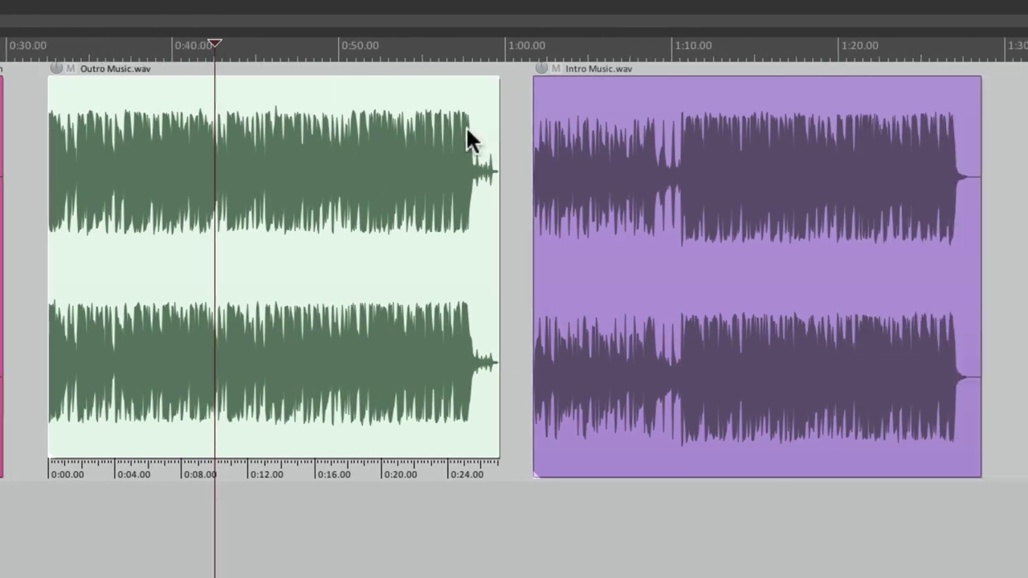
click(578, 116)
key(super+j)
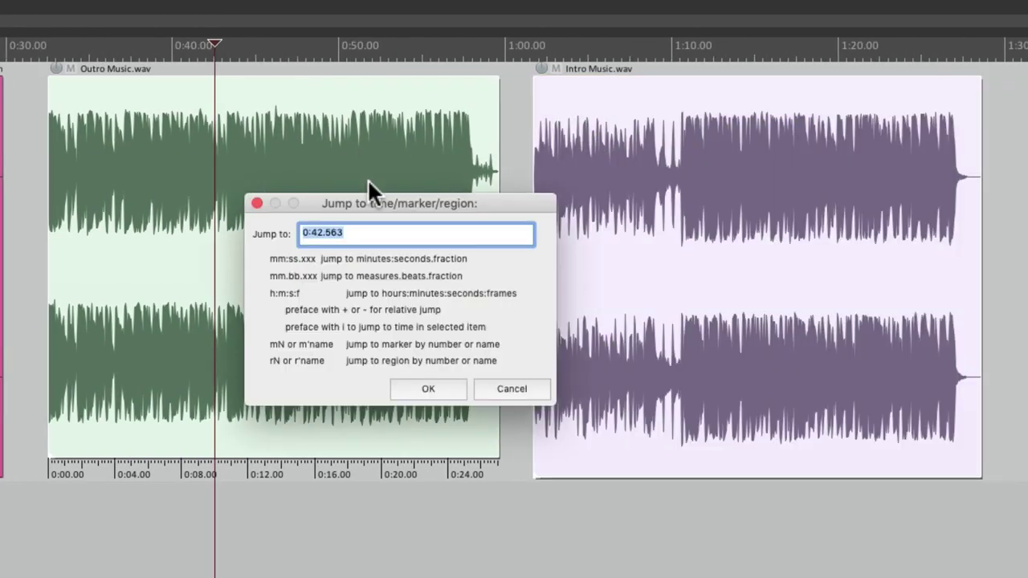
text(i40)
click(426, 384)
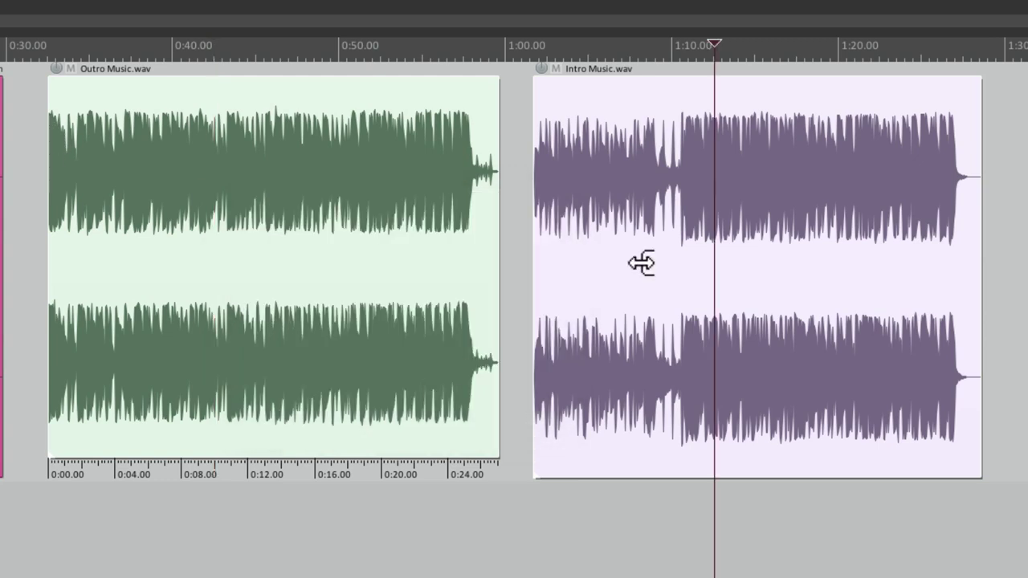
Turn on the Item time ruler for the second Intro Music.wav item via Item settings > Display item ruler
right_click(776, 130)
mouse_move(785, 143)
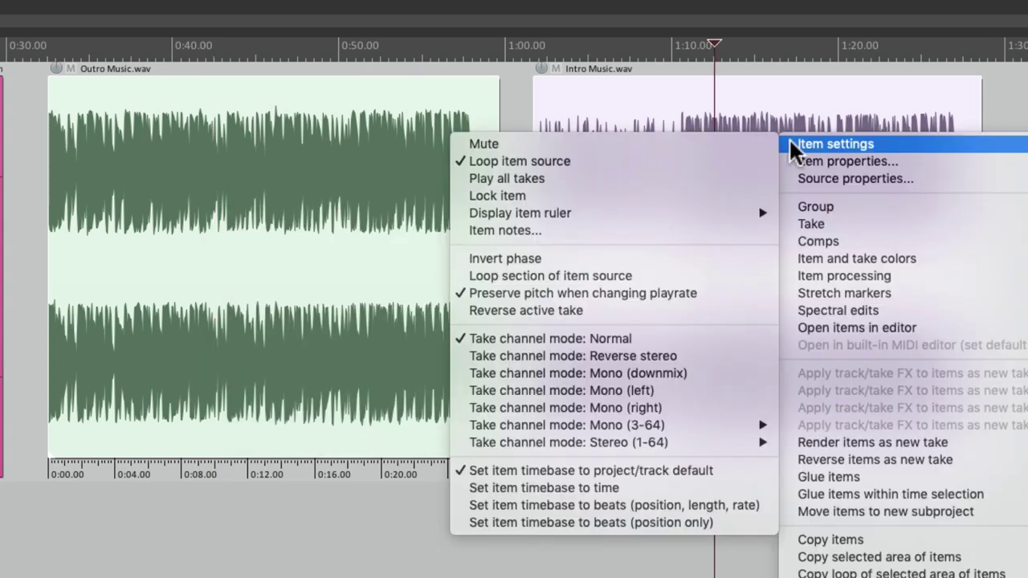
mouse_move(679, 211)
click(428, 213)
scroll(716, 493, up, 6)
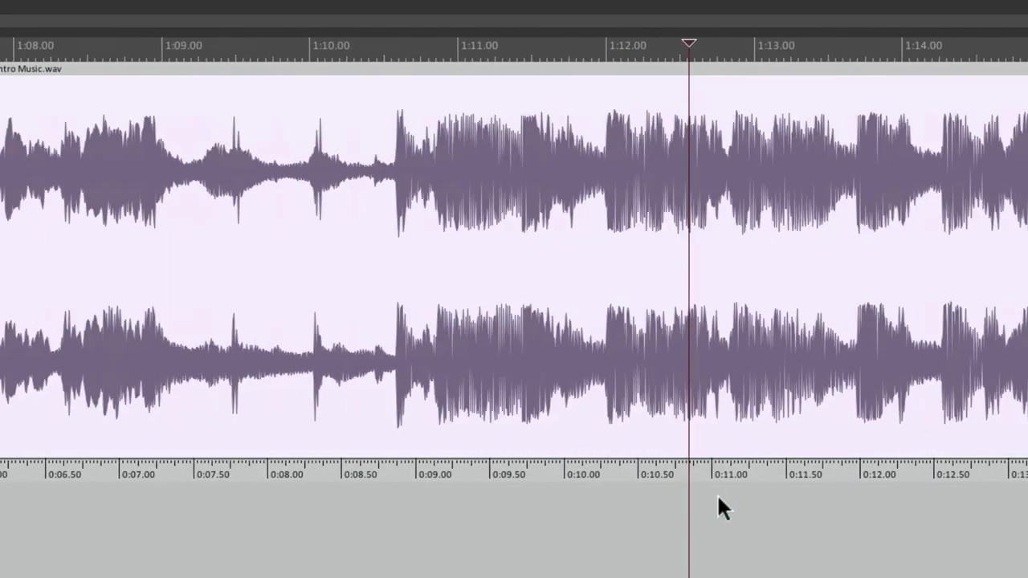
scroll(716, 493, up, 2)
scroll(651, 415, down, 8)
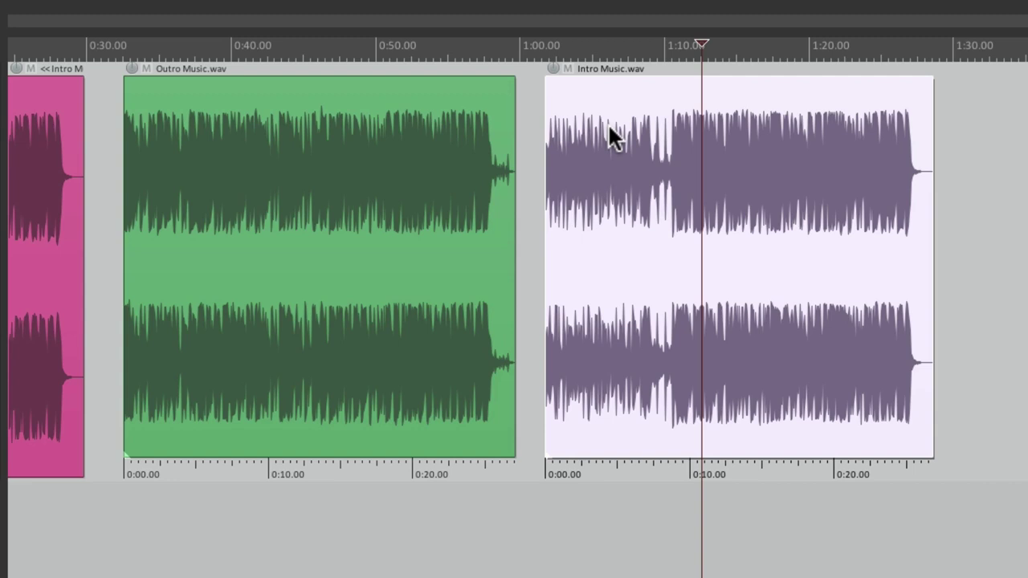
Jump to m1, placing the cursor on the Intro item ruler's 0:10.00 mark, and zoom in to verify
key(super+j)
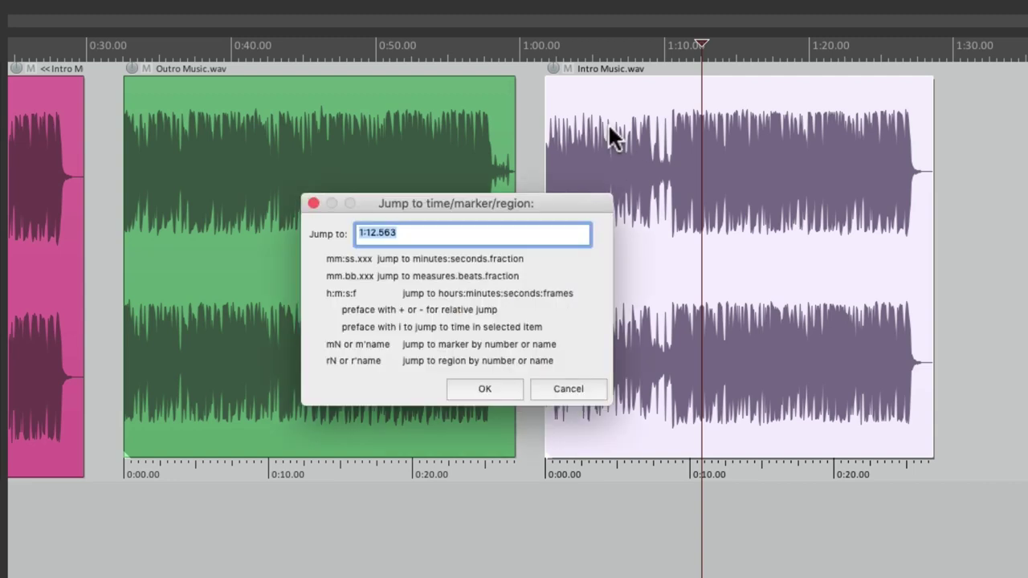
key(BackSpace)
text(m1)
key(Return)
scroll(568, 462, up, 2)
scroll(562, 480, up, 2)
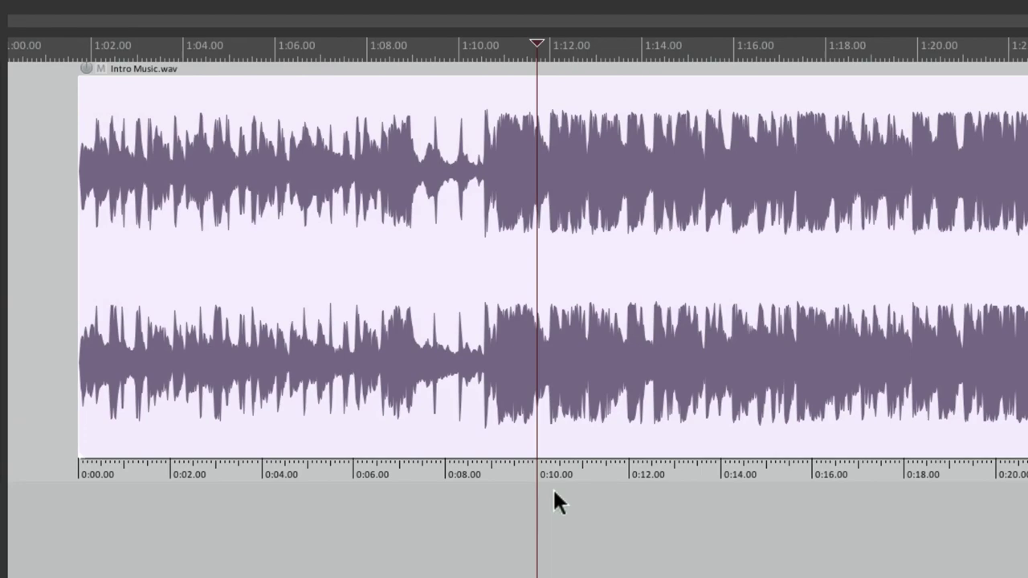
scroll(553, 487, up, 5)
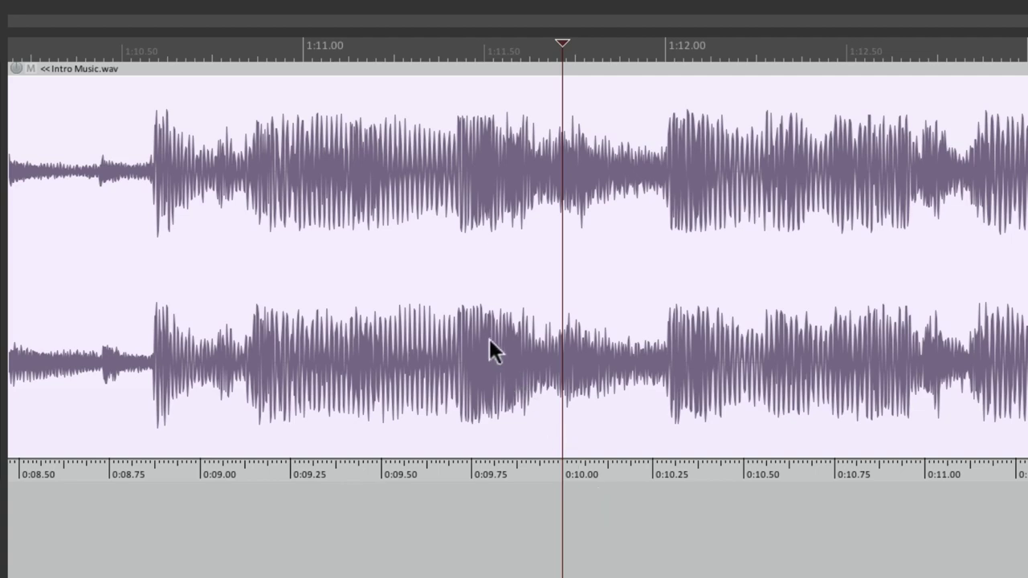
scroll(488, 345, down, 8)
scroll(690, 257, down, 2)
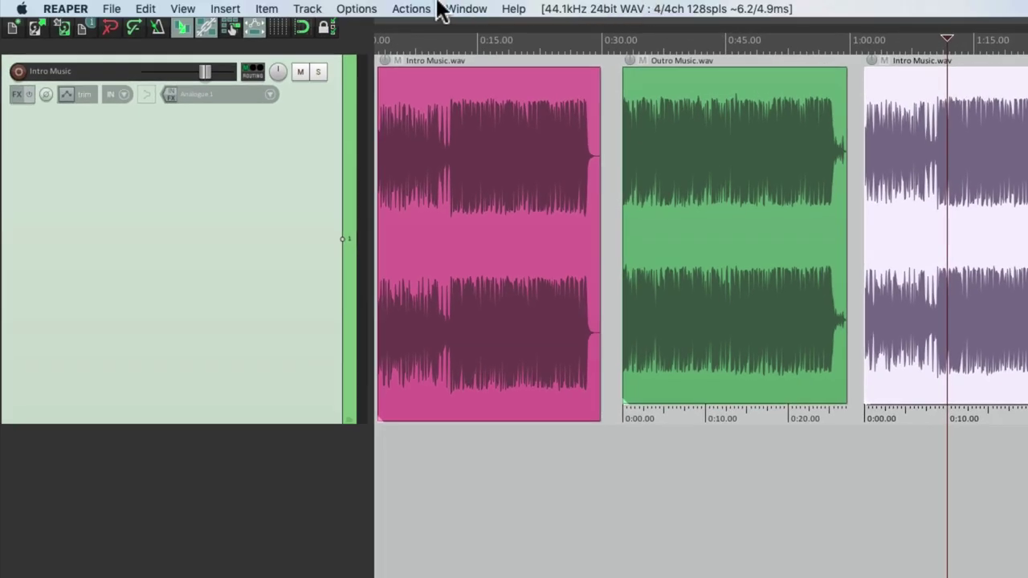
Open the action list filtered to 'display item' and toggle the Display item time ruler action off and on
click(424, 8)
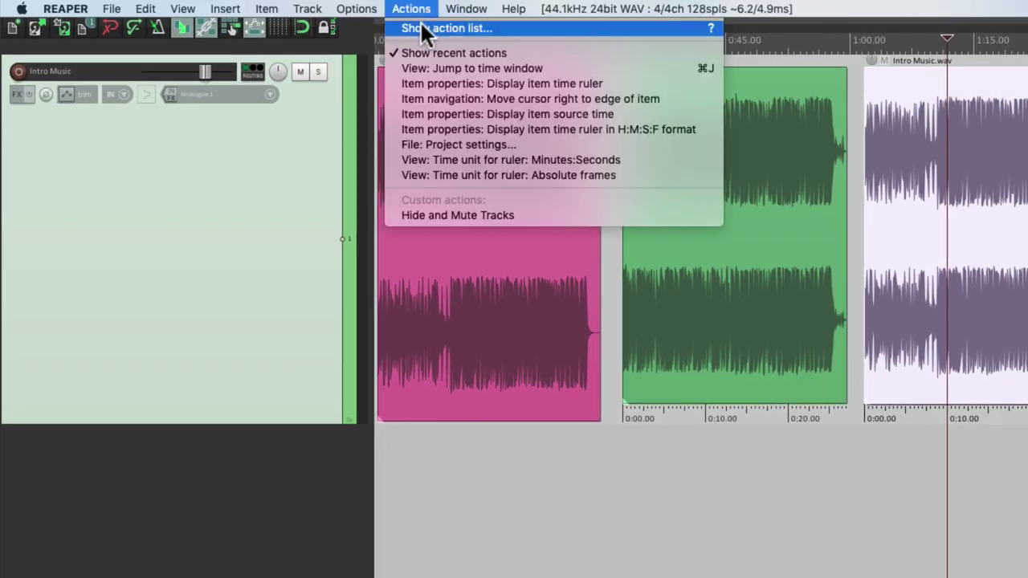
click(420, 28)
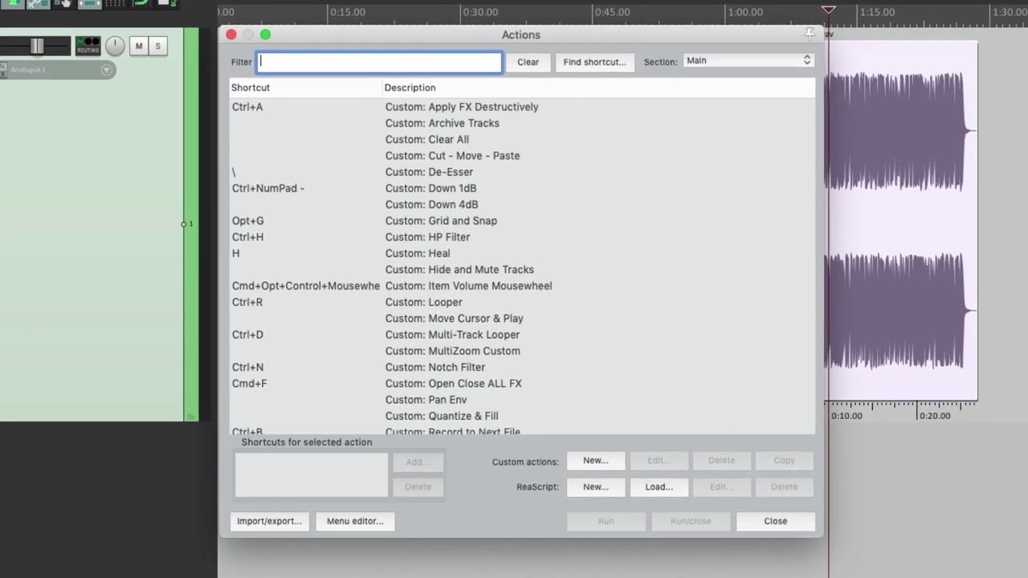
text(display item)
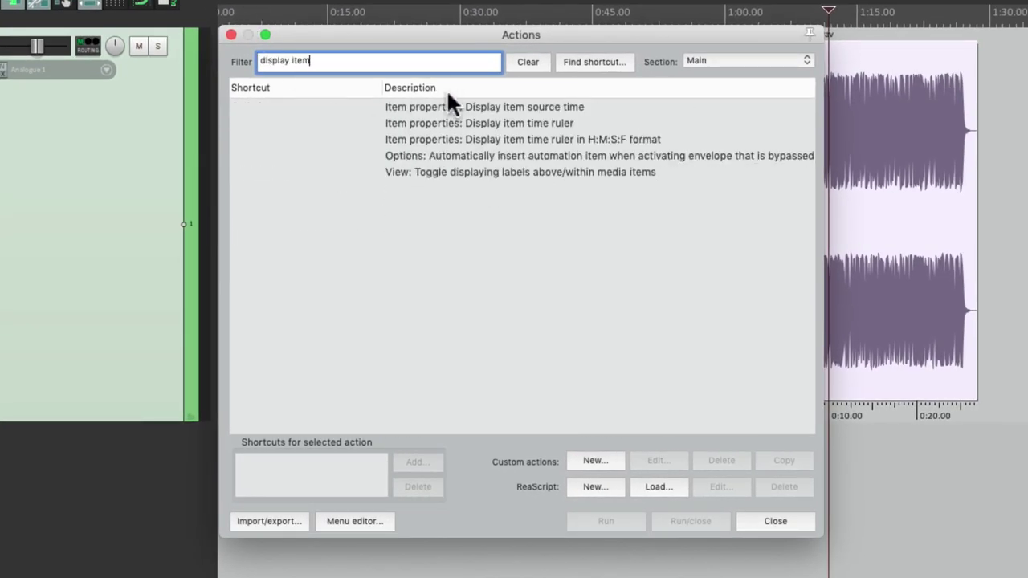
click(488, 123)
drag(525, 31, 215, 58)
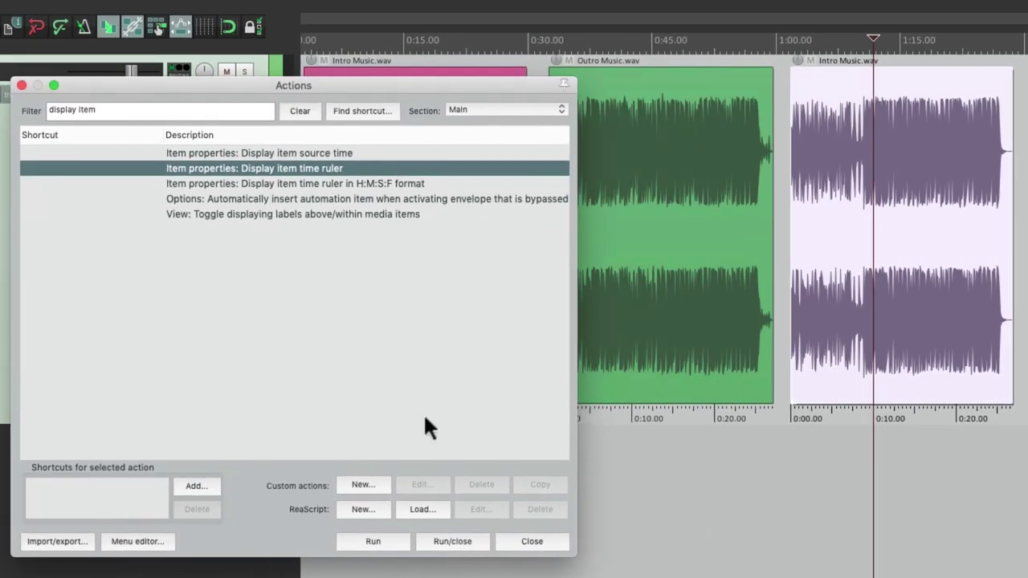
click(390, 543)
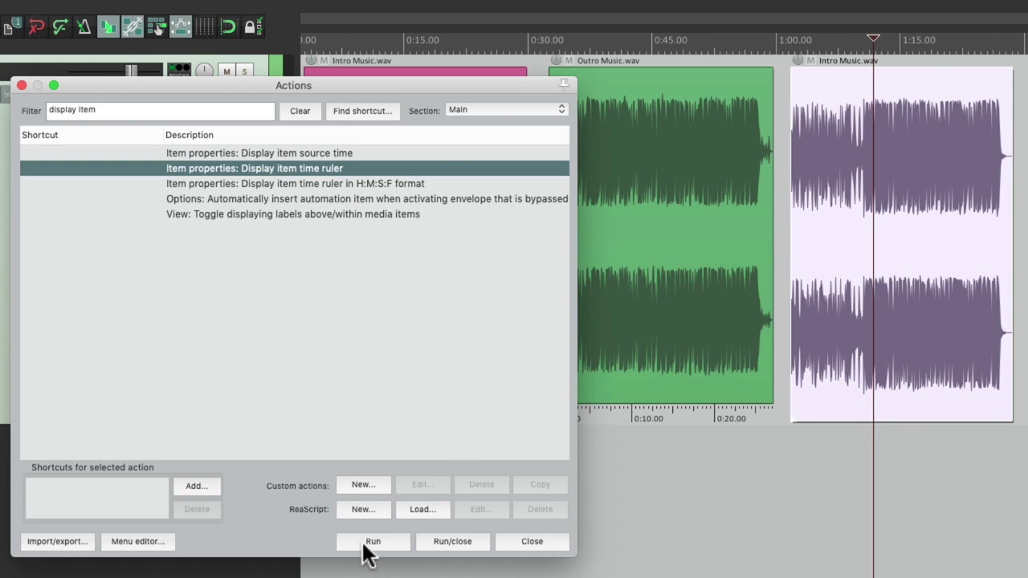
click(366, 543)
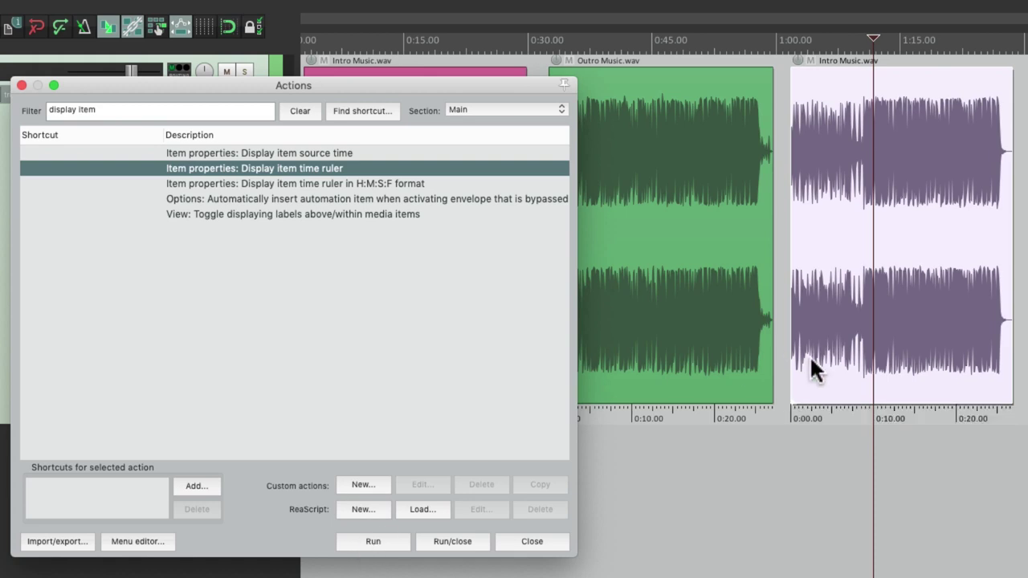
Run the H:M:S:F item time ruler action repeatedly to show the ruler in H:M:S:F format
click(329, 184)
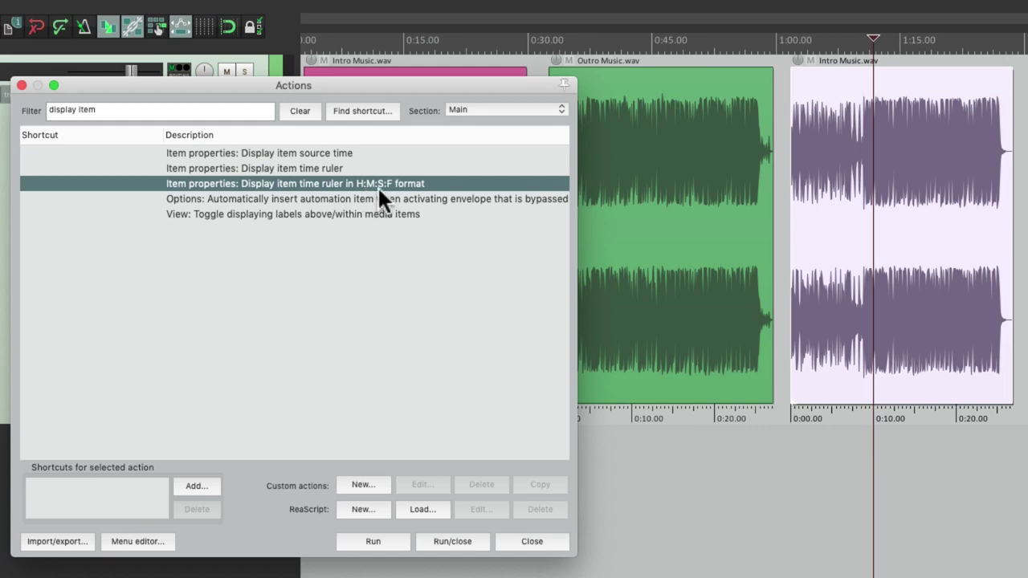
click(375, 544)
click(375, 544)
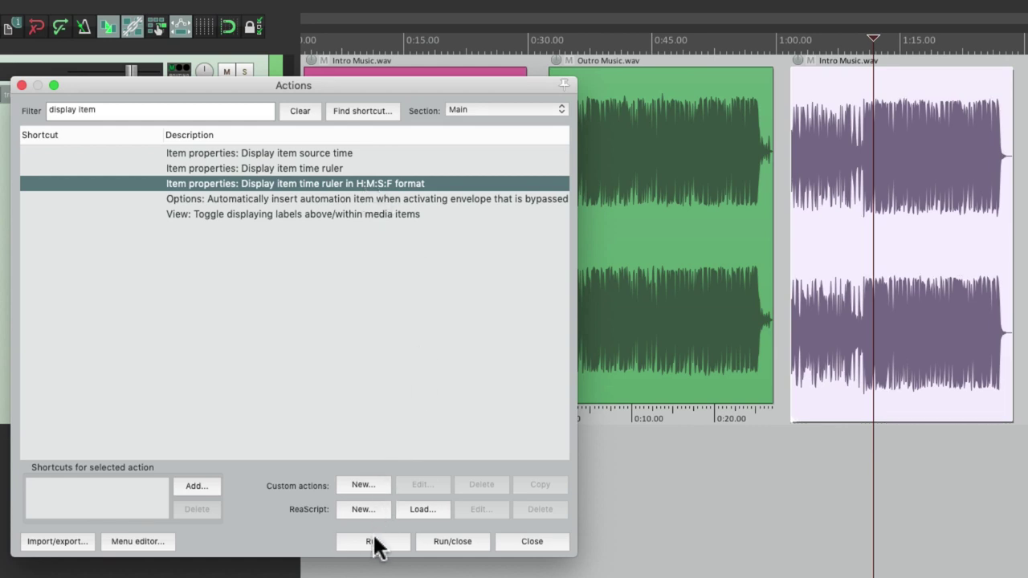
click(374, 541)
click(374, 541)
click(375, 542)
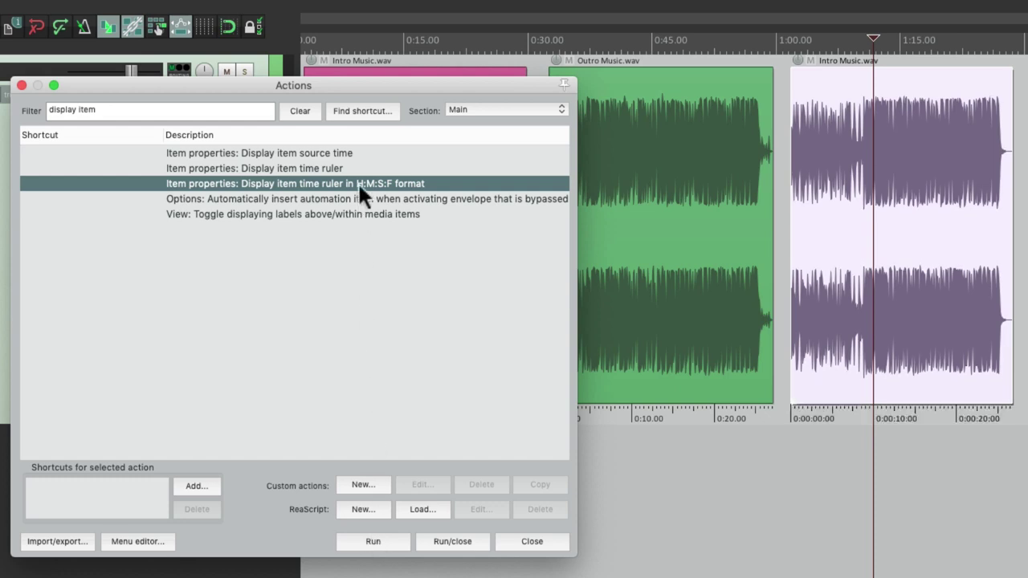
Switch the Intro Music item ruler back to plain time labels with the Display item time ruler action
click(359, 170)
click(392, 541)
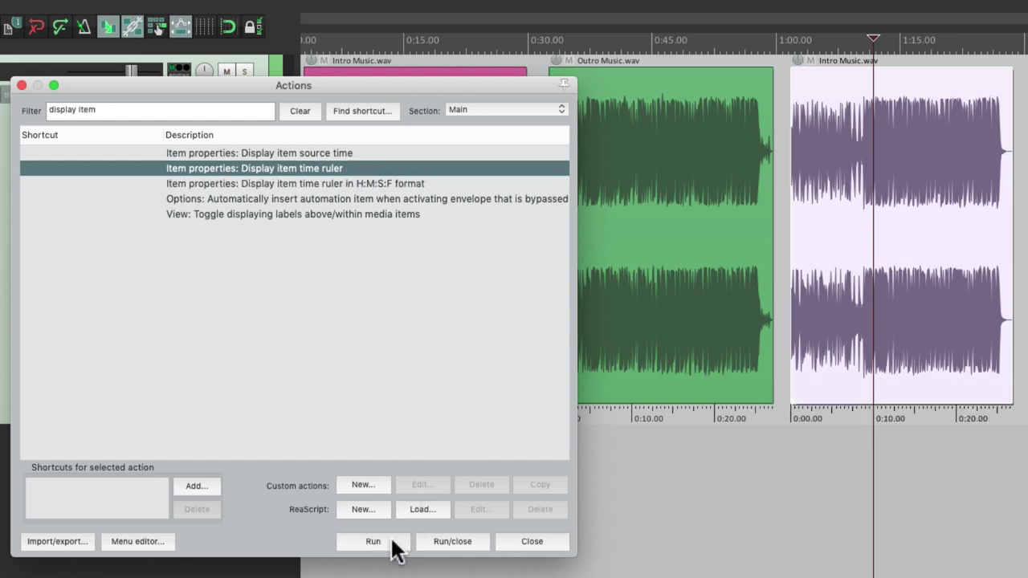
click(391, 541)
click(390, 544)
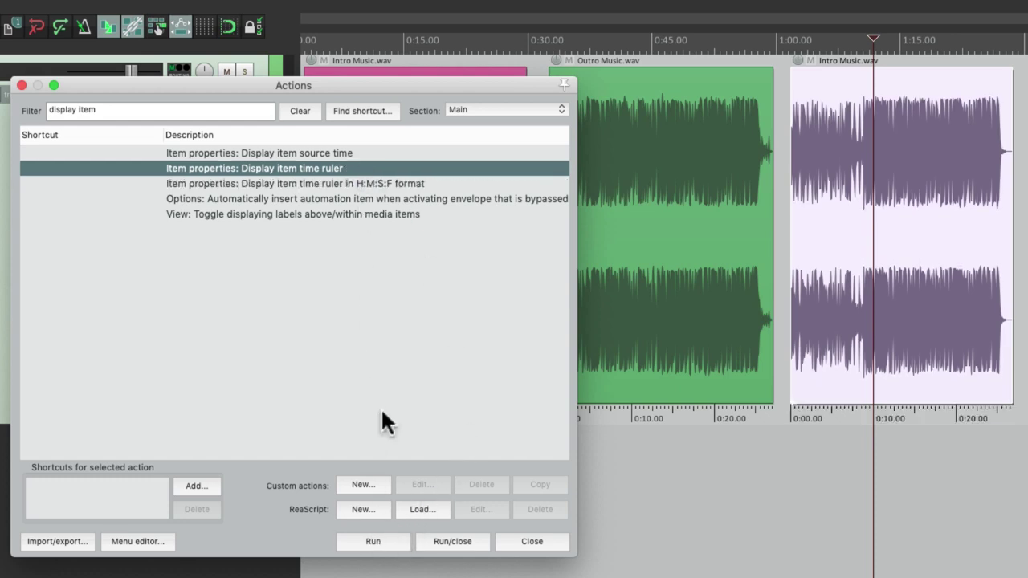
Close the Actions window, deselect items, and place the cursor around 0:30 just before Outro Music
click(22, 85)
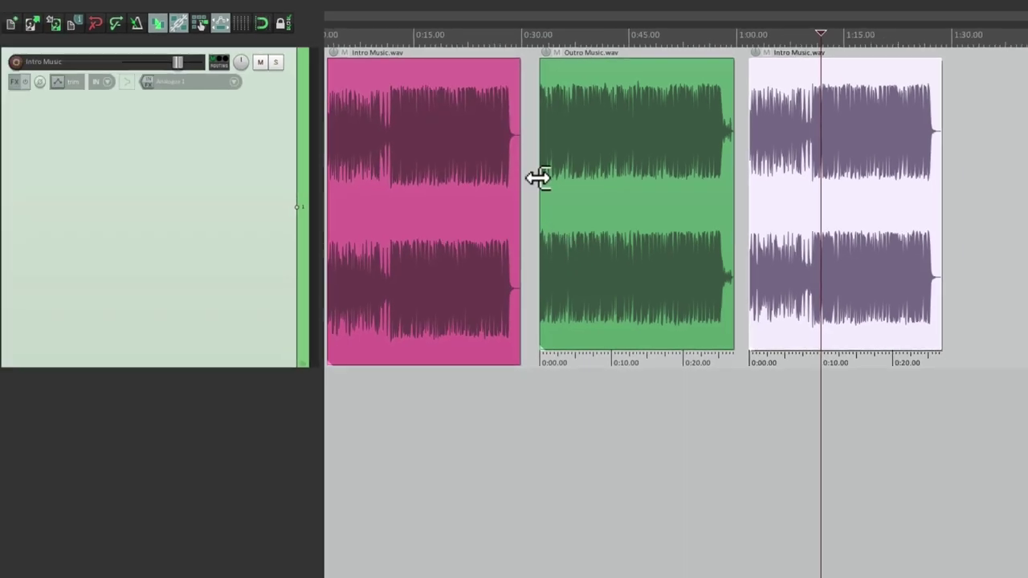
click(533, 177)
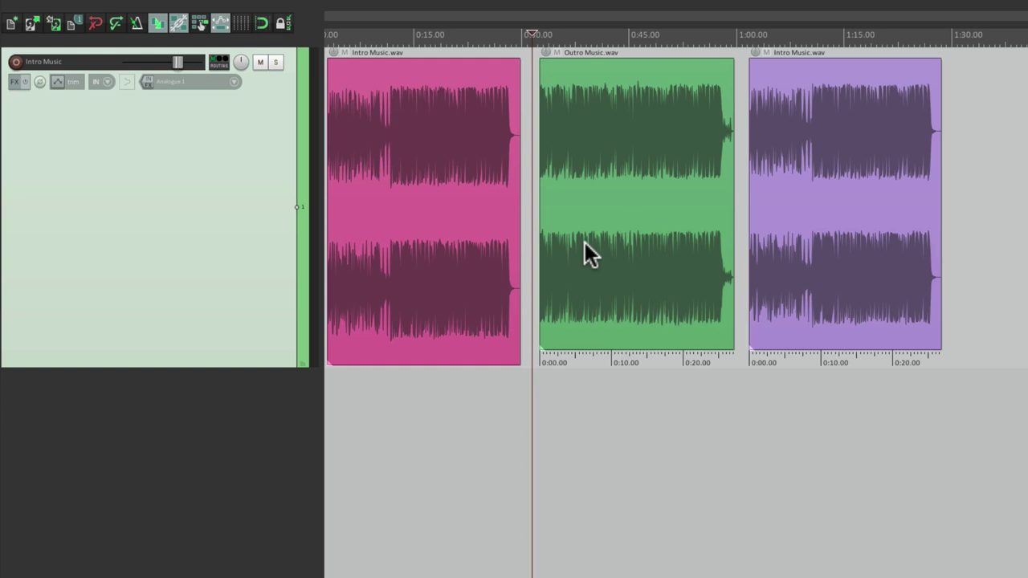
scroll(585, 242, up, 3)
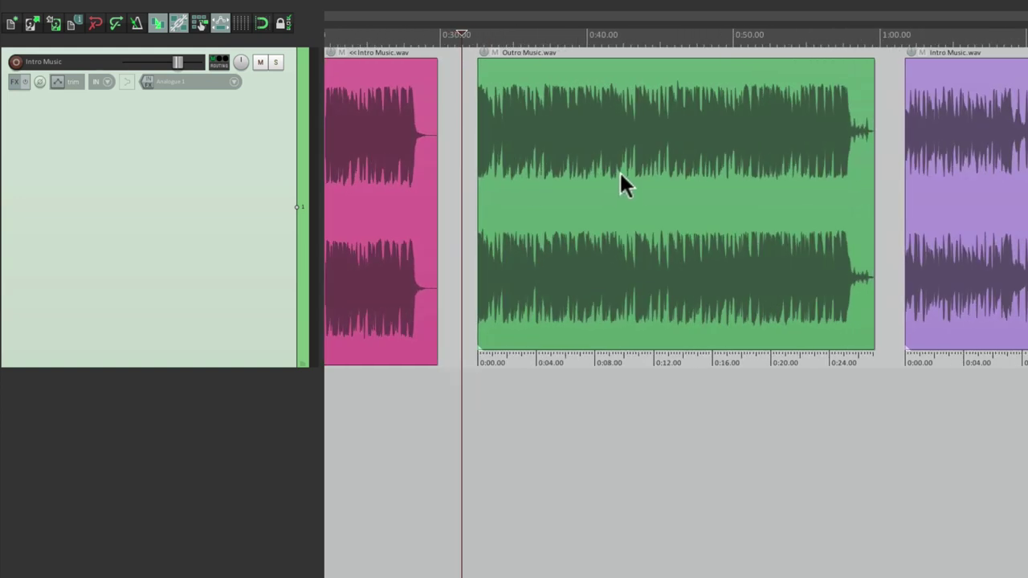